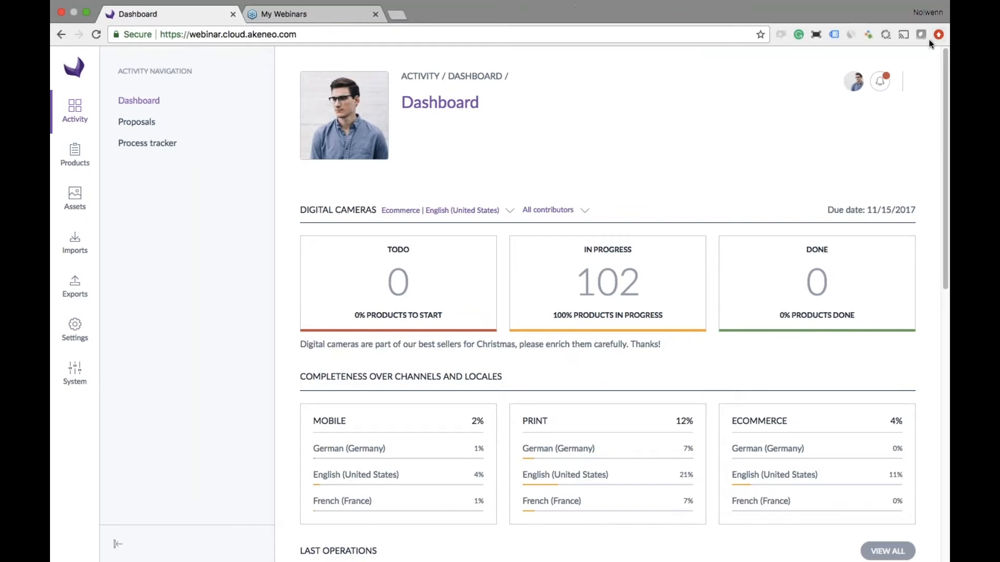
# - Log out of the current session and log back in with the prefilled admin account
pyautogui.click(854, 81)
pyautogui.click(797, 129)
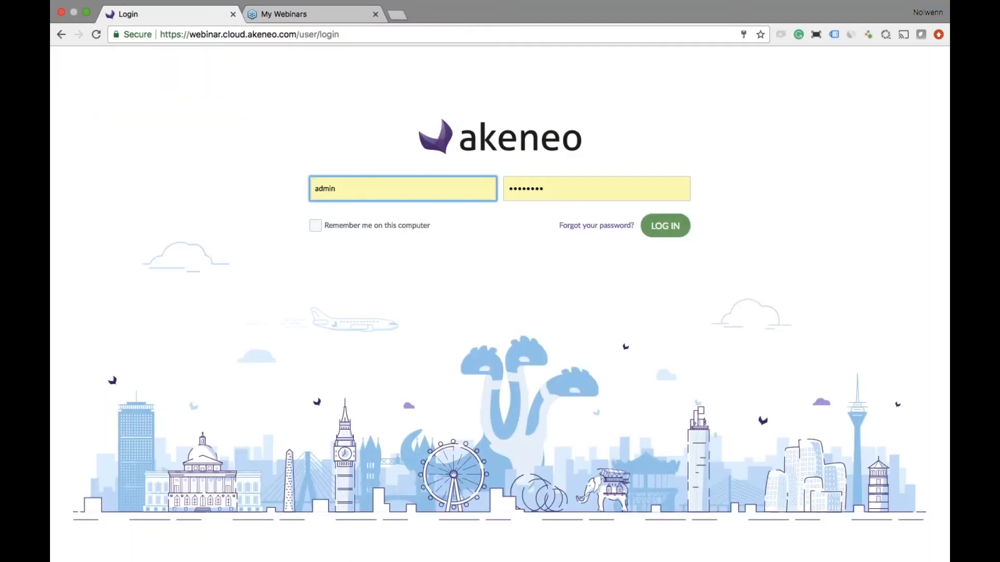
pyautogui.click(670, 231)
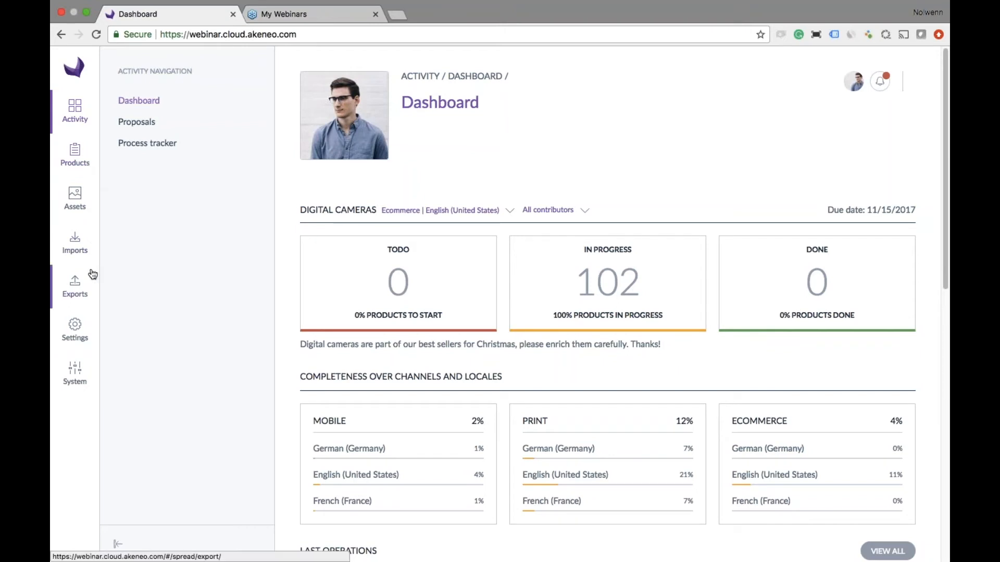
# - Open the product list and restrict it to the Audio and Video category of the master catalog
pyautogui.click(77, 157)
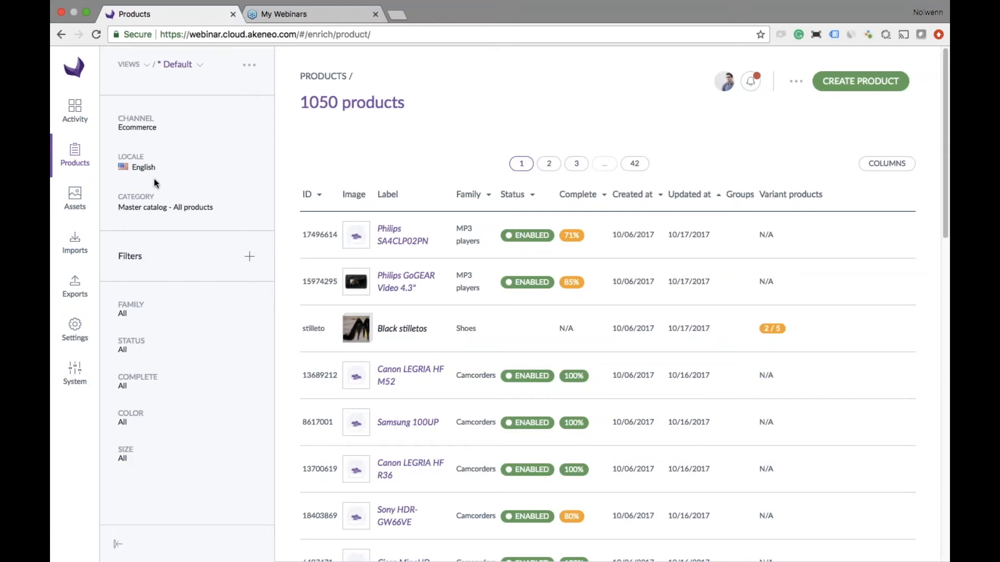
pyautogui.click(117, 546)
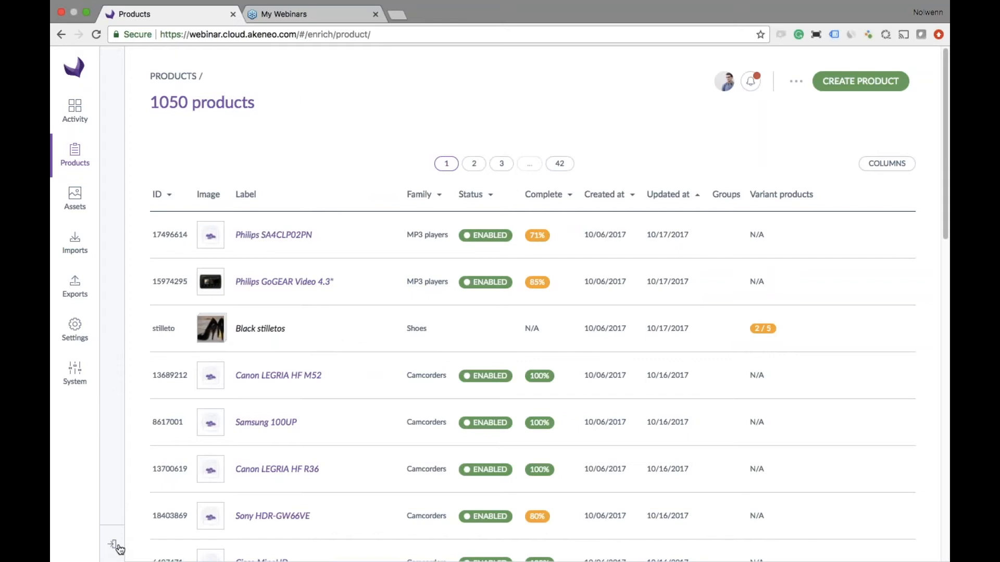
pyautogui.click(112, 545)
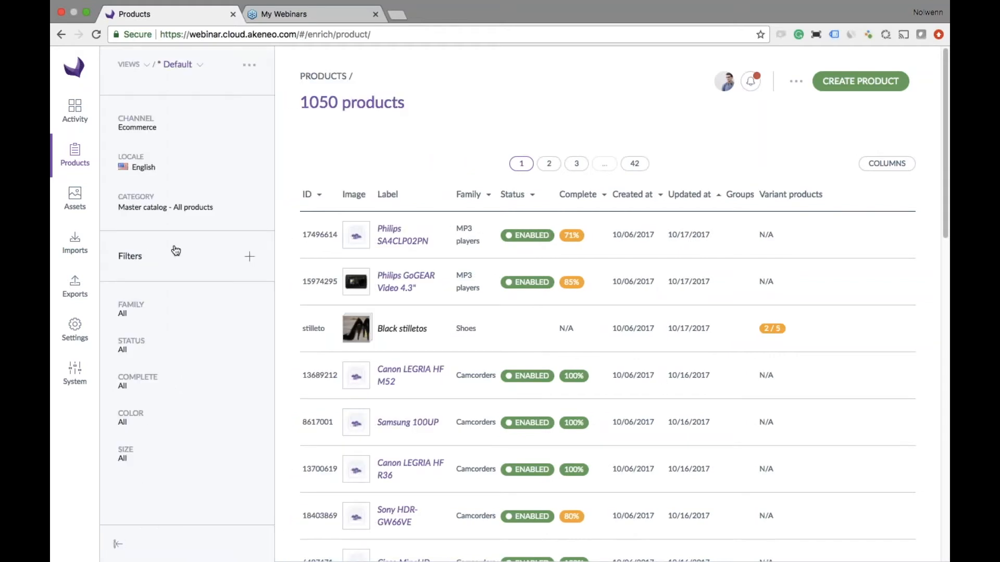
pyautogui.click(175, 207)
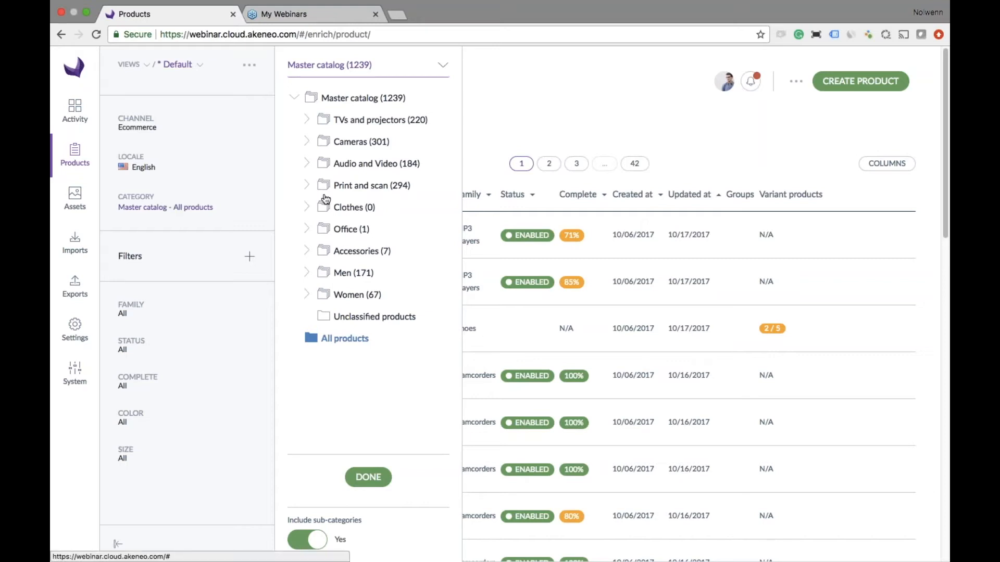
pyautogui.click(353, 164)
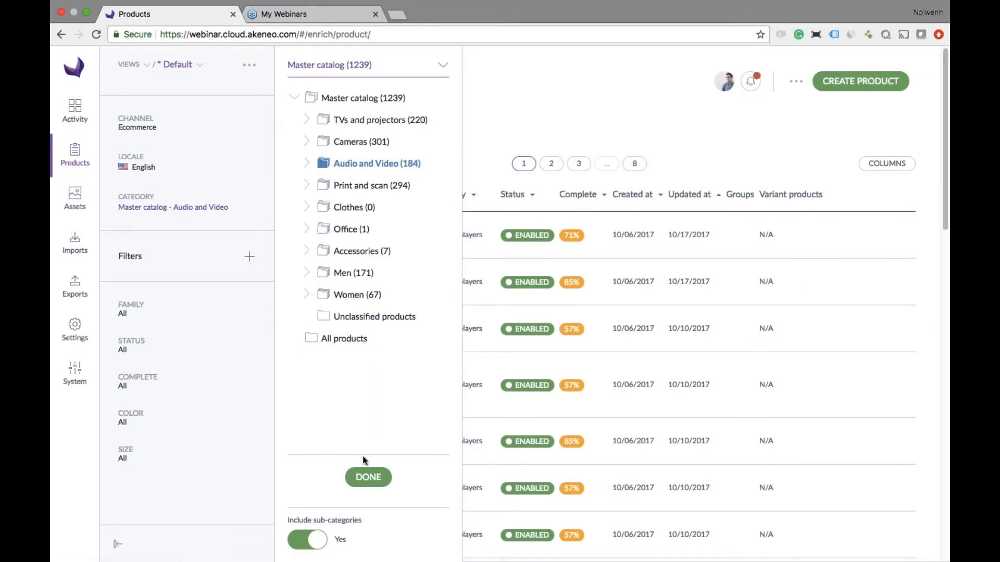
pyautogui.click(501, 127)
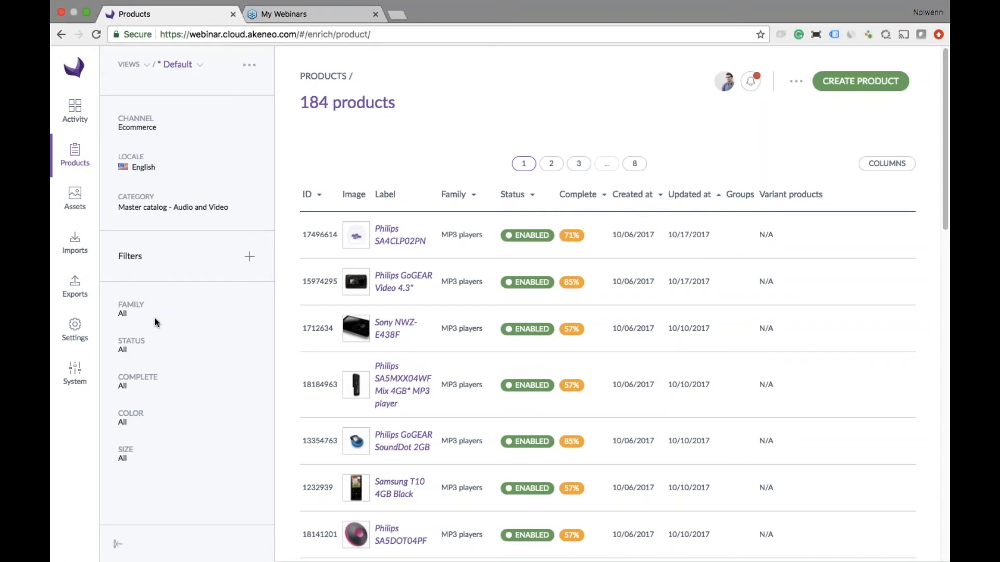
# - Filter the product list to the MP3 players family with Complete set to no
pyautogui.click(130, 317)
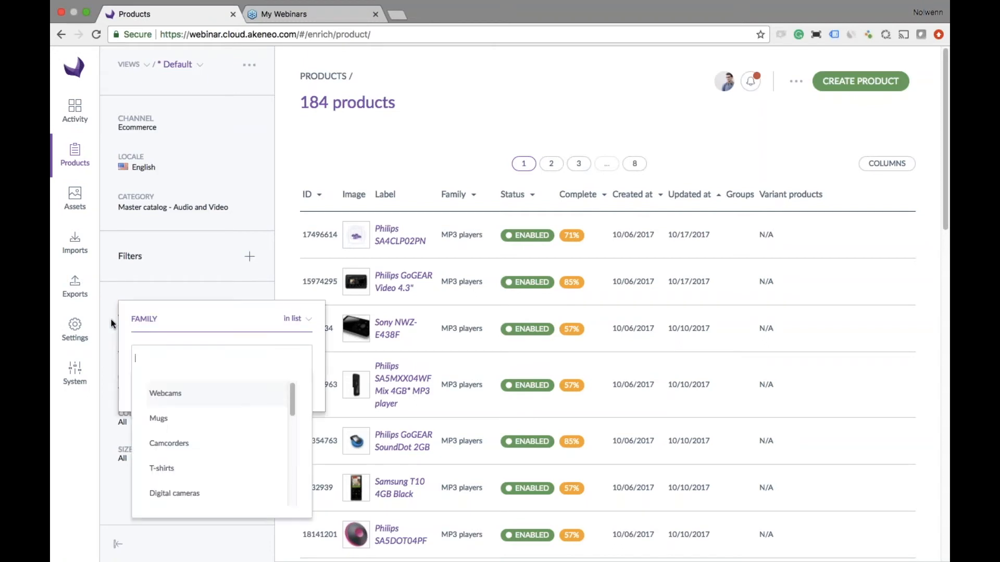
pyautogui.write('mp')
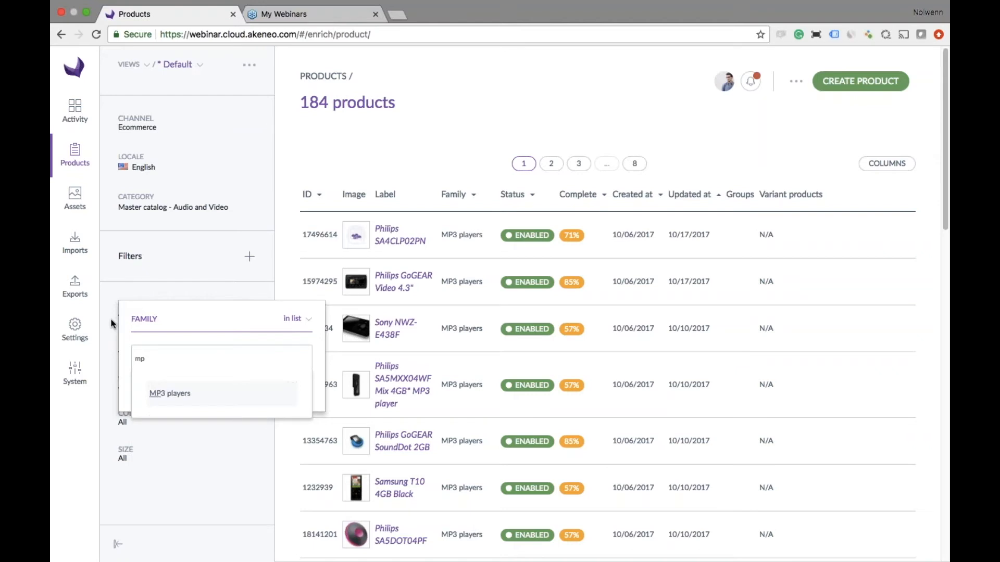
pyautogui.click(173, 395)
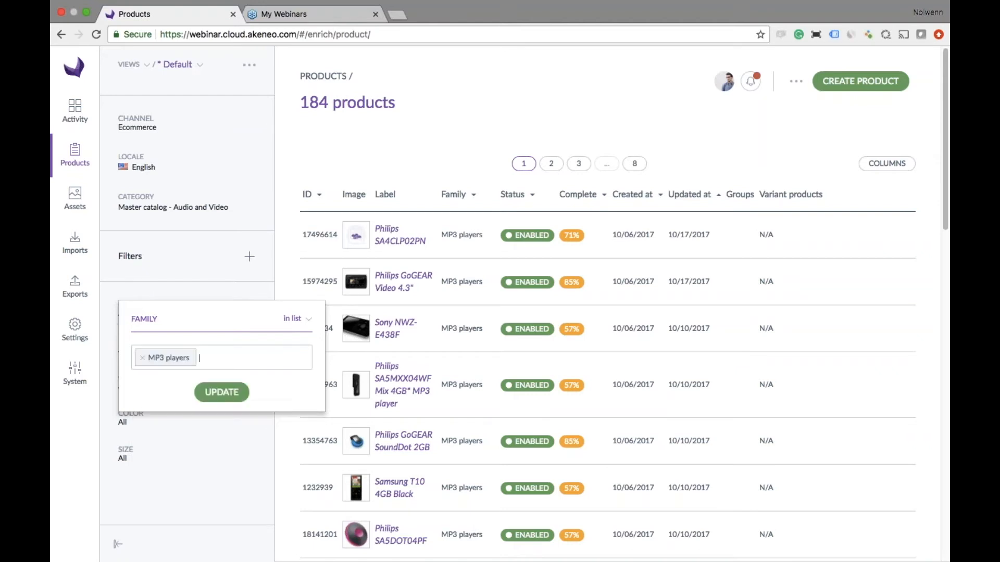
pyautogui.click(198, 395)
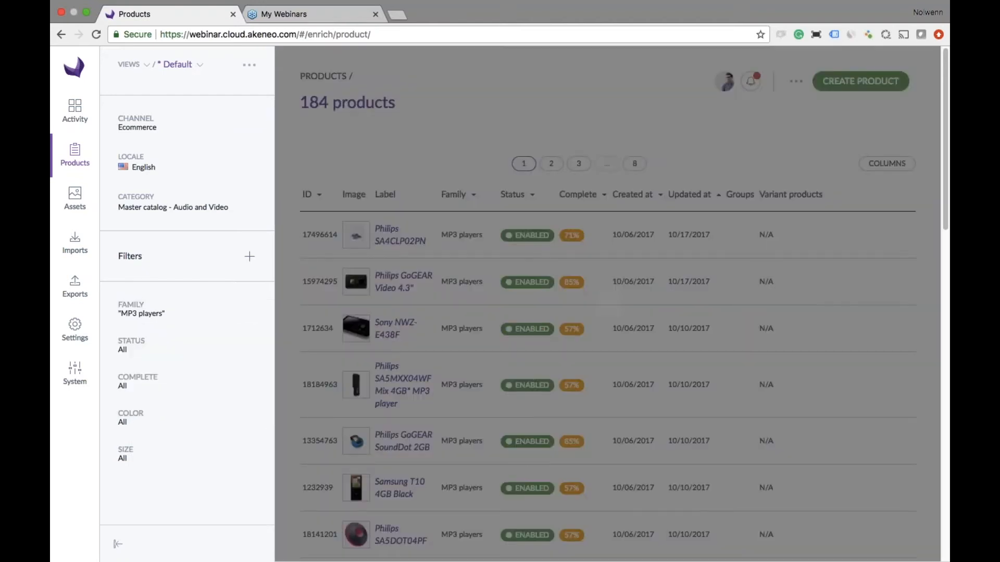
pyautogui.click(135, 390)
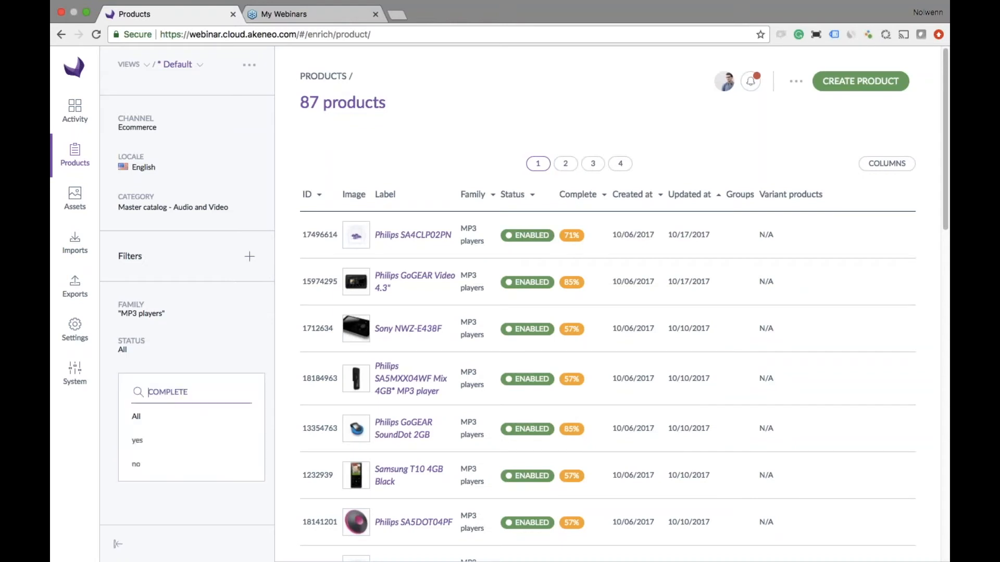
pyautogui.click(136, 464)
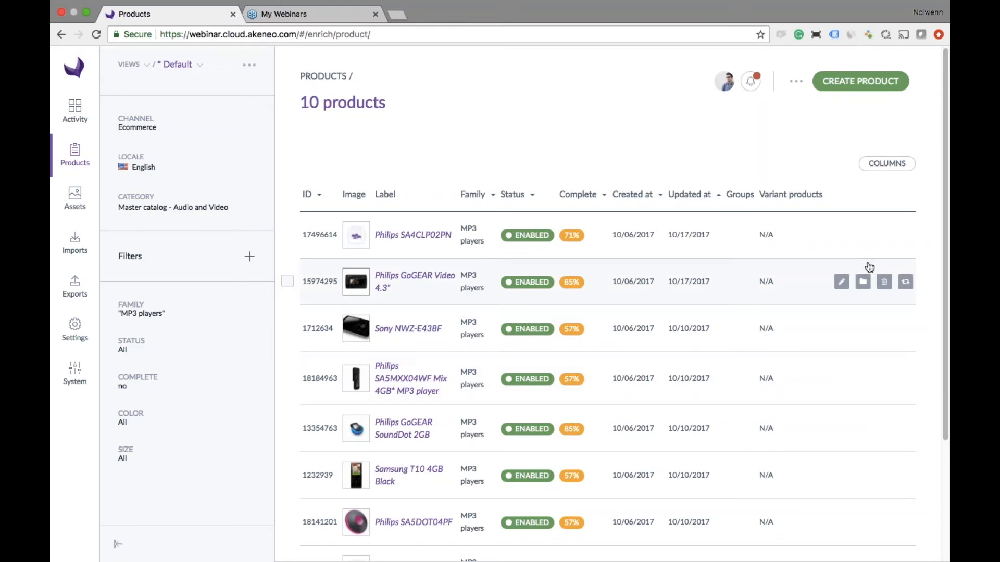
# - Remove the Groups and Variant products columns from the product list and apply the column configuration
pyautogui.click(887, 163)
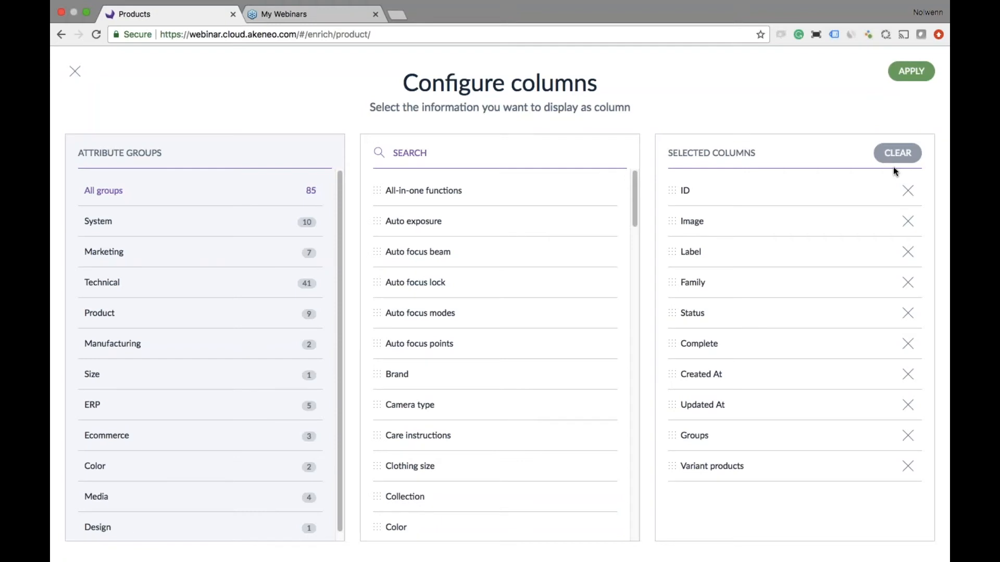
pyautogui.click(908, 435)
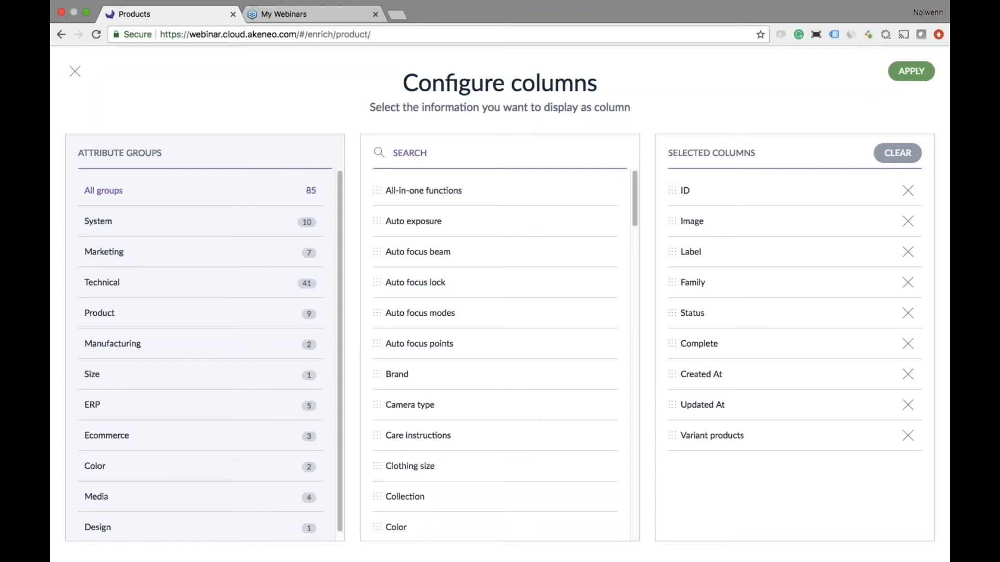
pyautogui.click(909, 437)
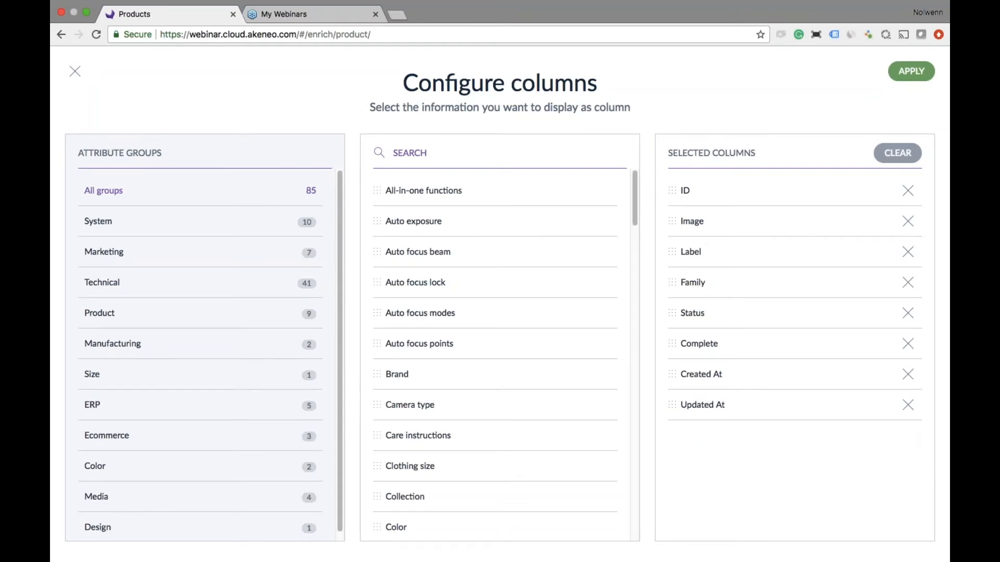
pyautogui.click(911, 72)
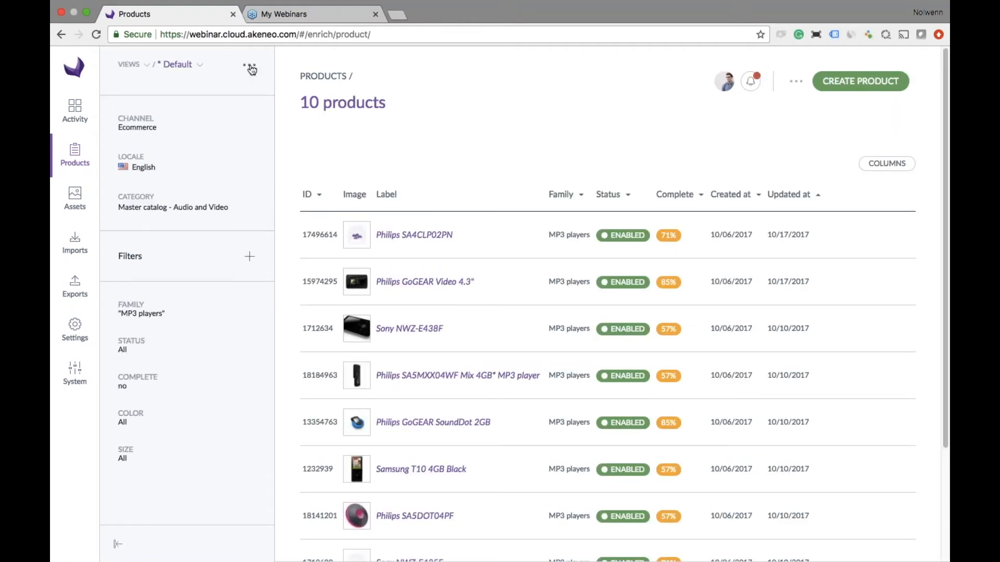
# - Save the current filters and columns as a new view labelled "ToDo"
pyautogui.click(251, 69)
pyautogui.click(217, 101)
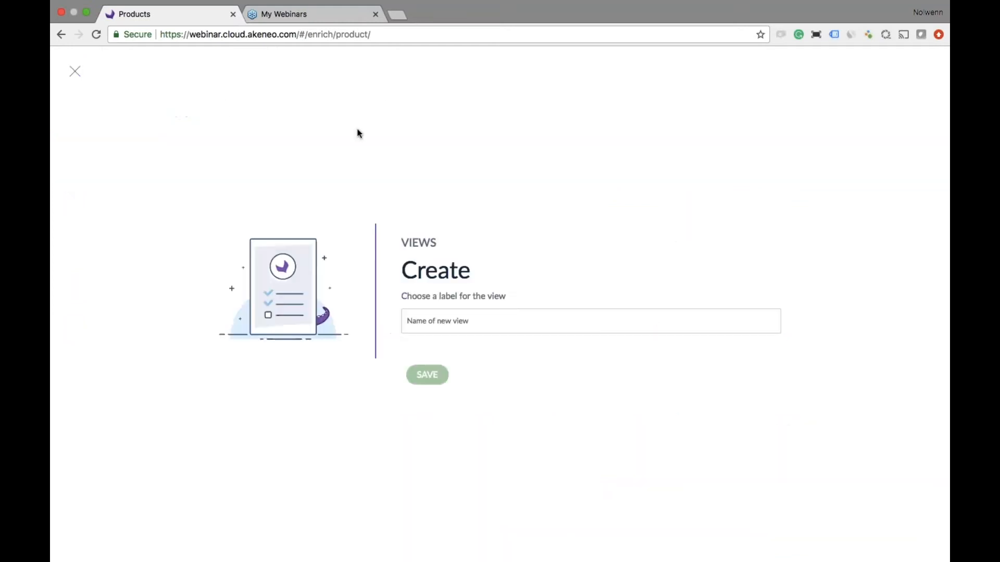
pyautogui.click(465, 326)
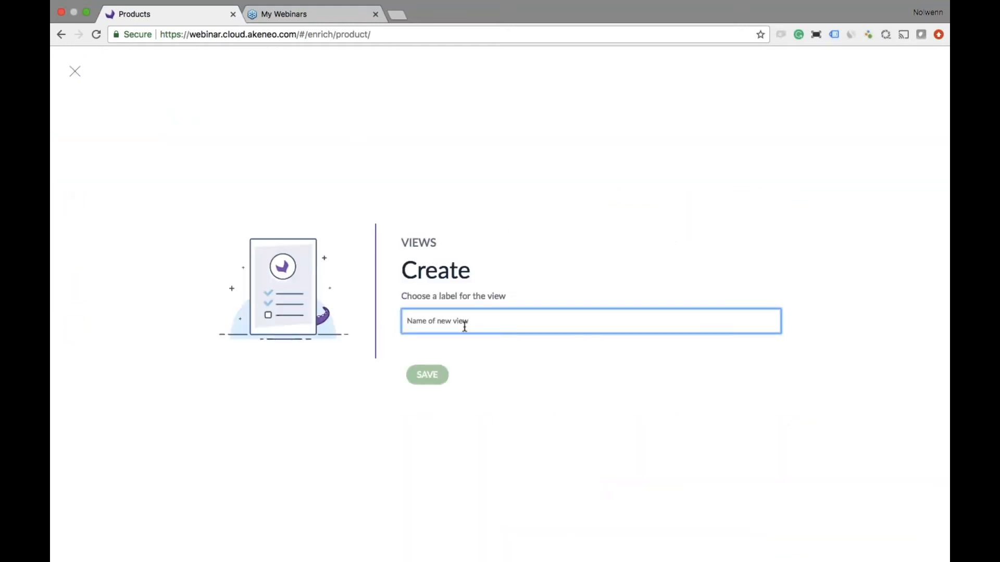
pyautogui.write('ToDo')
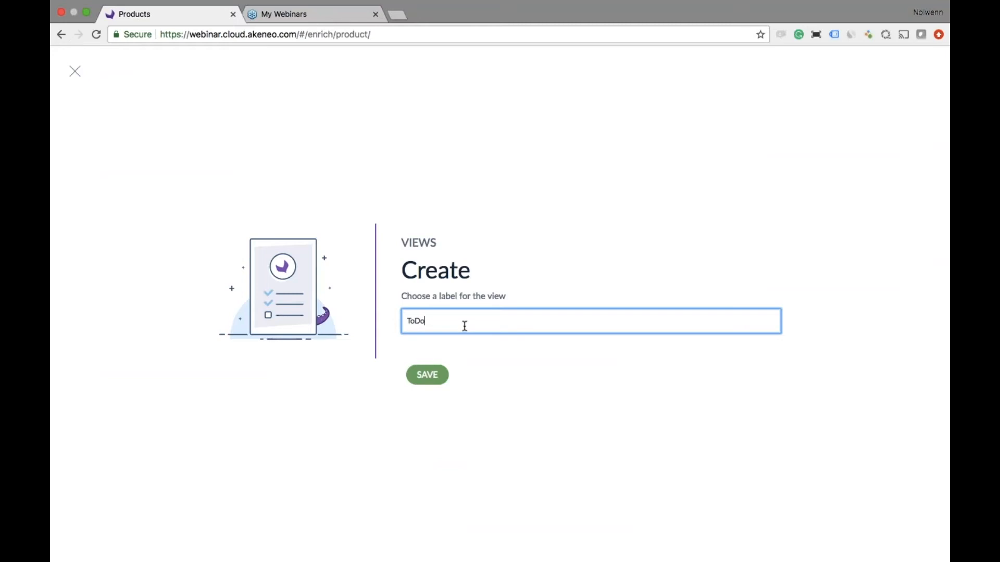
pyautogui.click(430, 378)
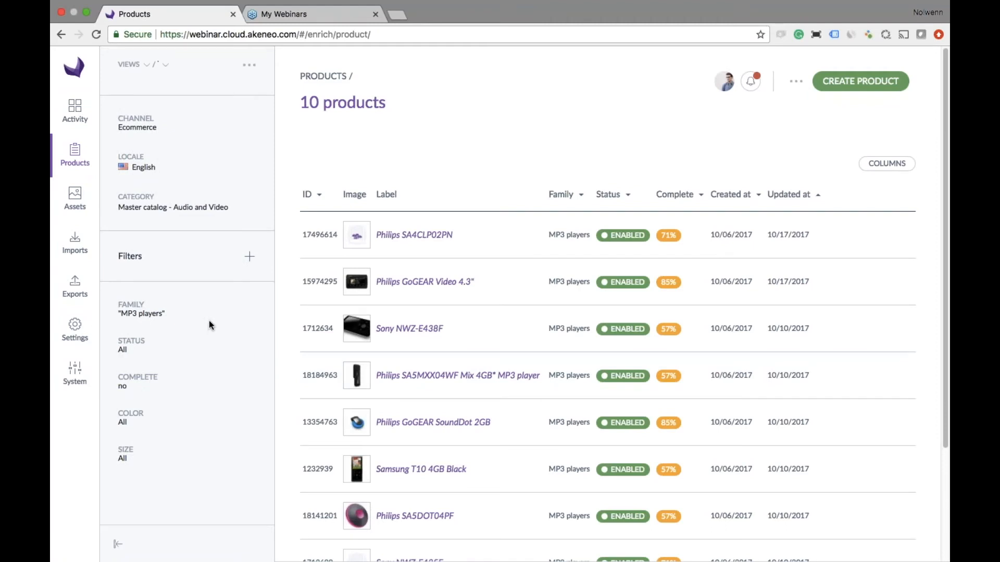
# - Select the products Philips SA4CLP02PN and Philips GoGEAR Video 4.3" and start a sequential edit on them
pyautogui.click(287, 237)
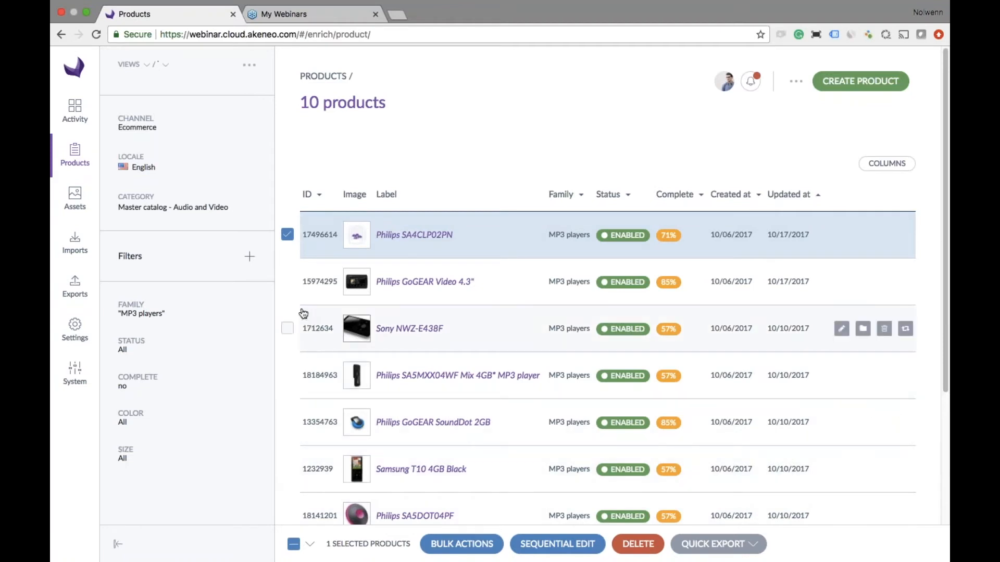
pyautogui.click(287, 281)
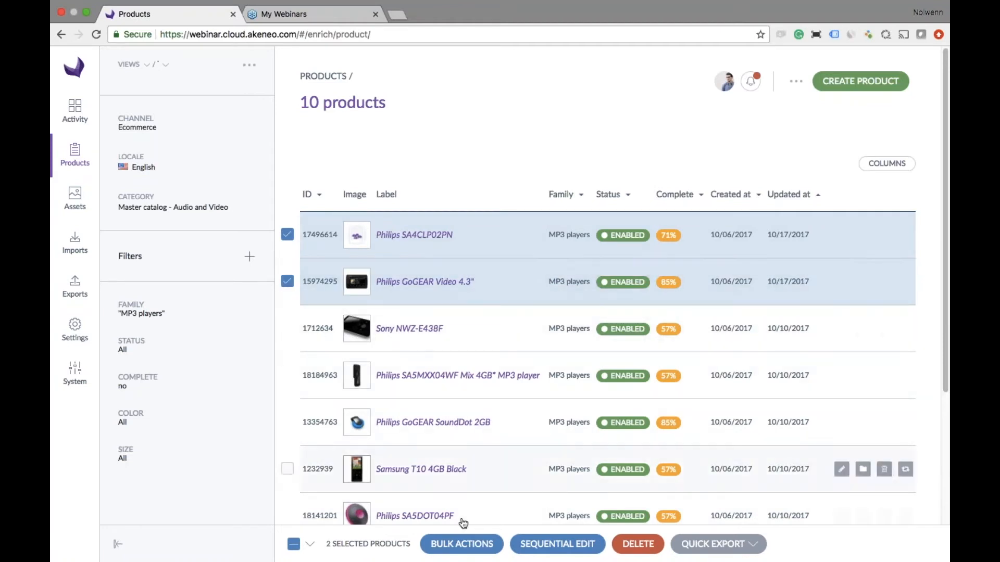
pyautogui.click(545, 545)
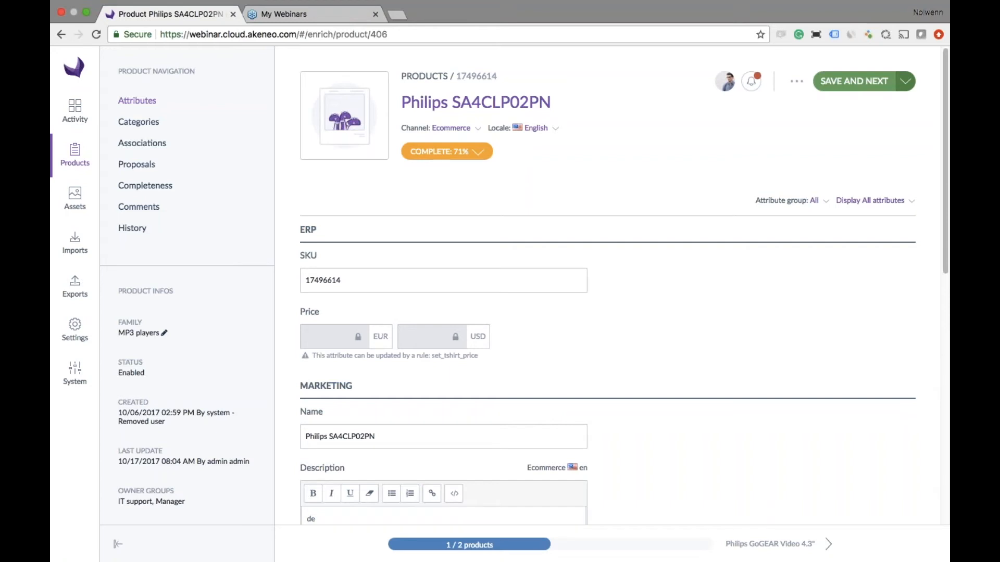
# - Examine the Philips SA4CLP02PN's completeness per channel and locale, its missing values, and the available attribute groups
pyautogui.click(150, 188)
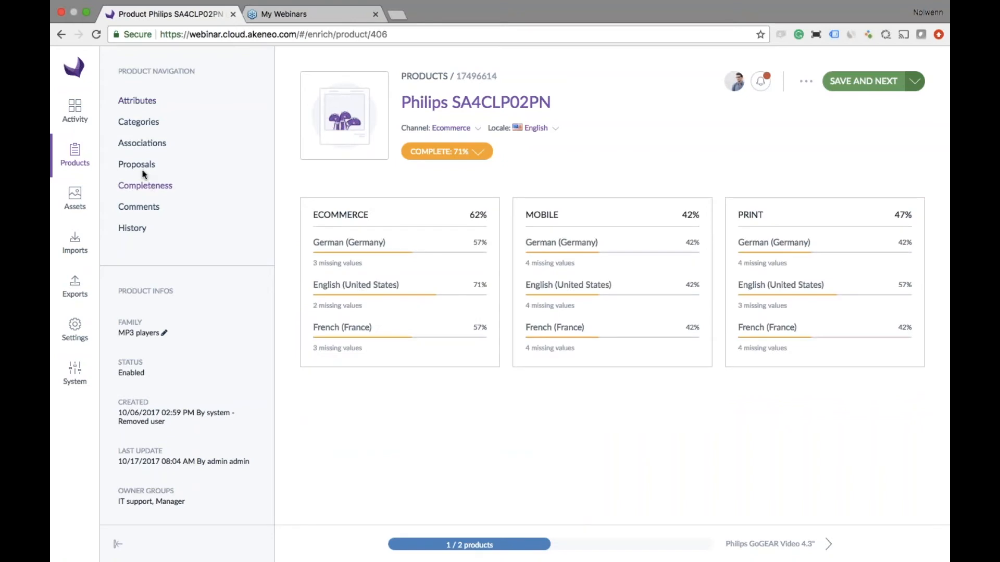
pyautogui.click(137, 101)
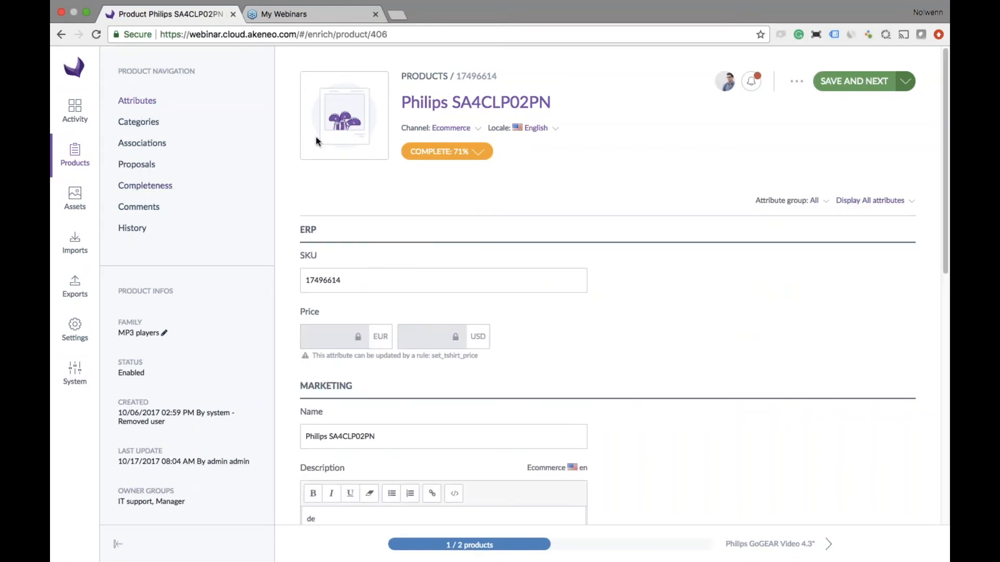
pyautogui.click(478, 152)
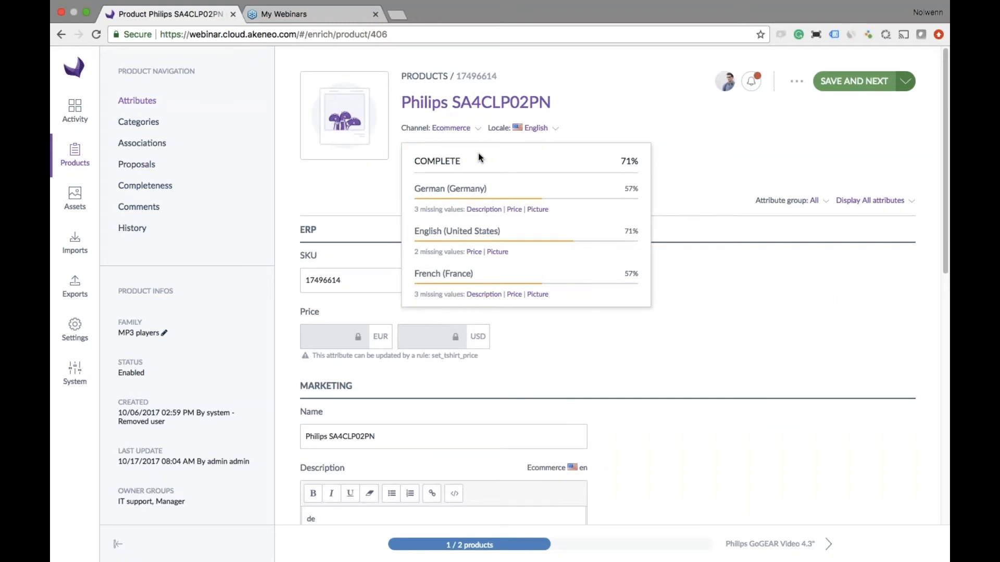
pyautogui.click(585, 123)
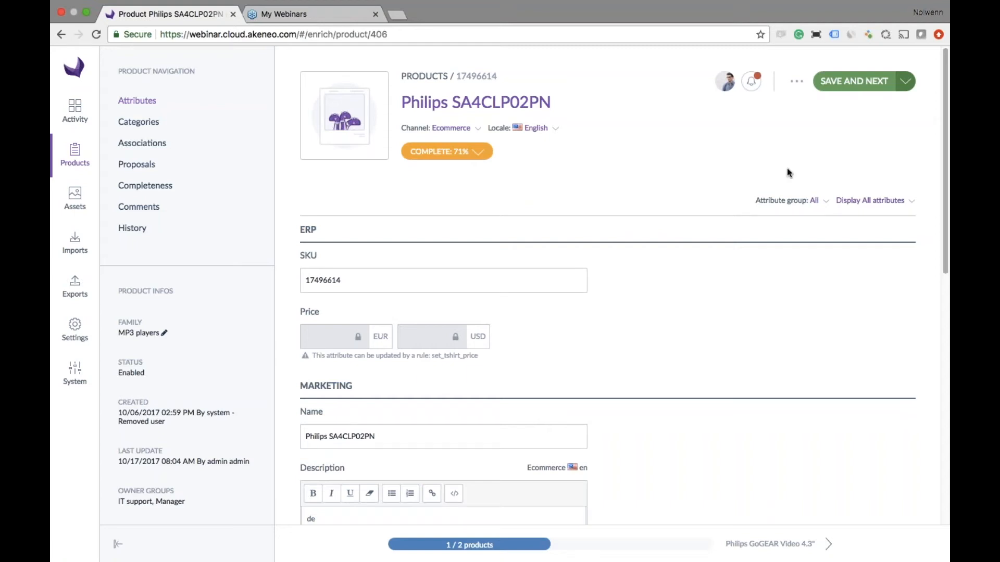
pyautogui.click(808, 202)
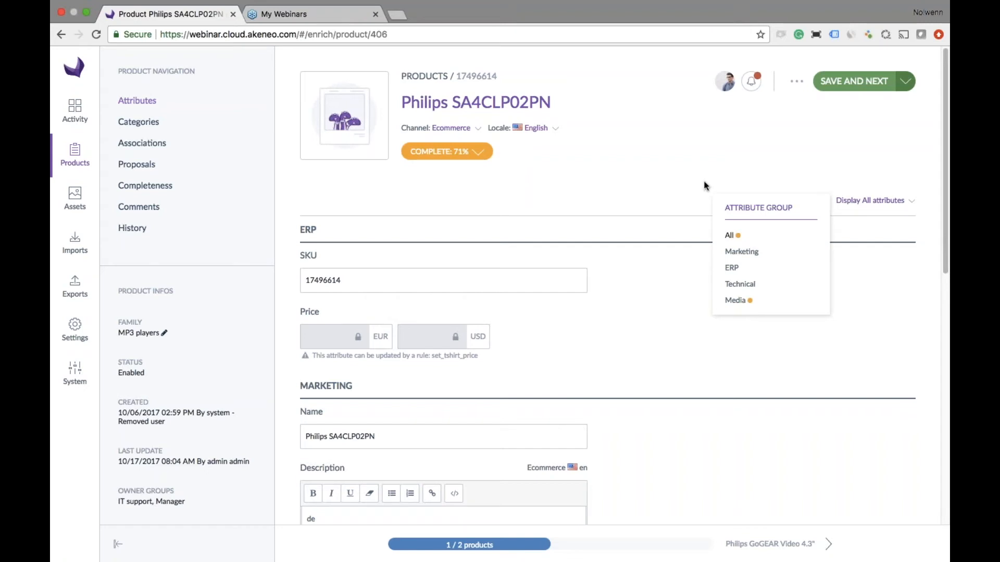
pyautogui.click(643, 179)
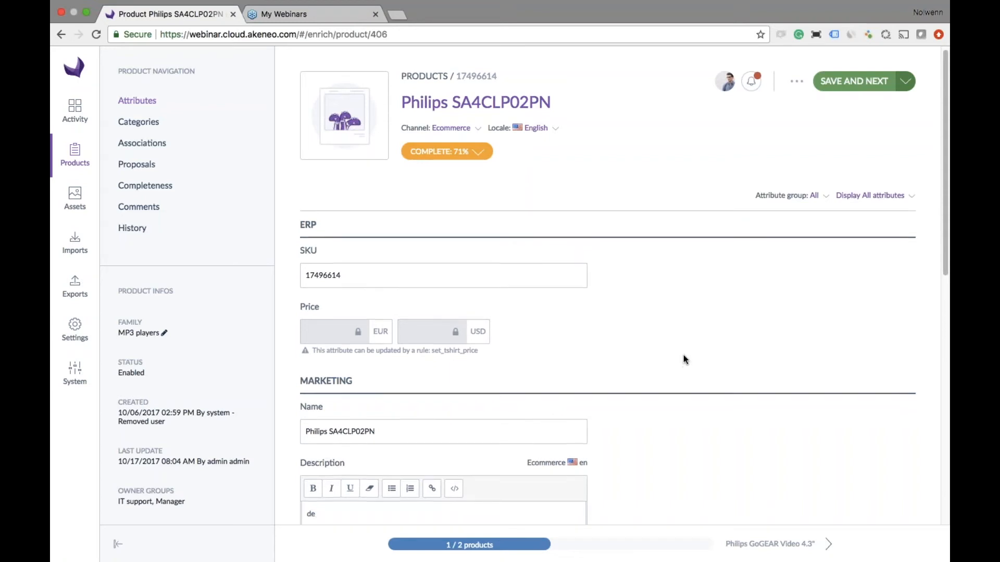
# - Clear the Ecommerce English description of Philips SA4CLP02PN and save, continuing to the next product
pyautogui.scroll(-1, 683, 356)
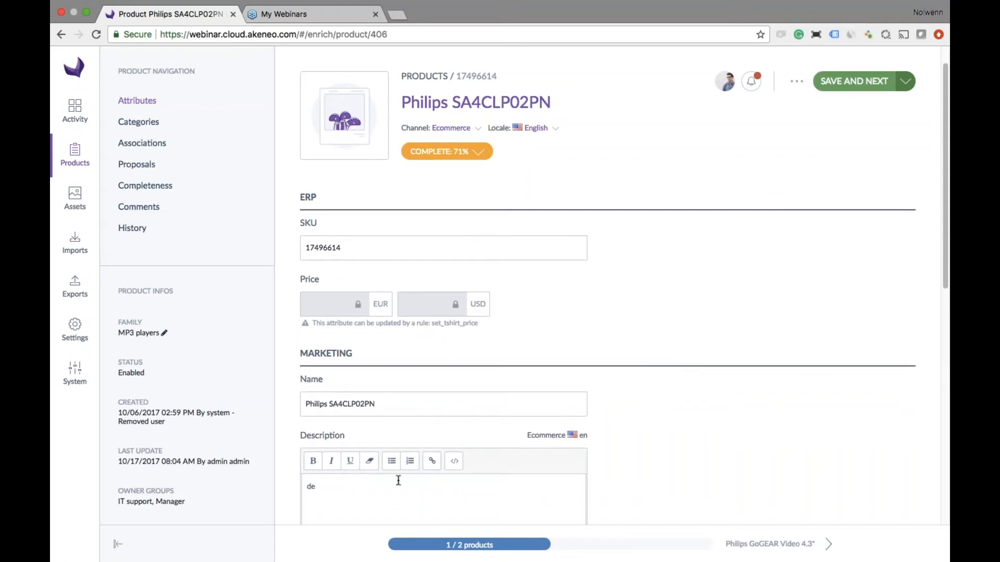
pyautogui.press('BackSpace')
pyautogui.press('BackSpace')
pyautogui.click(854, 82)
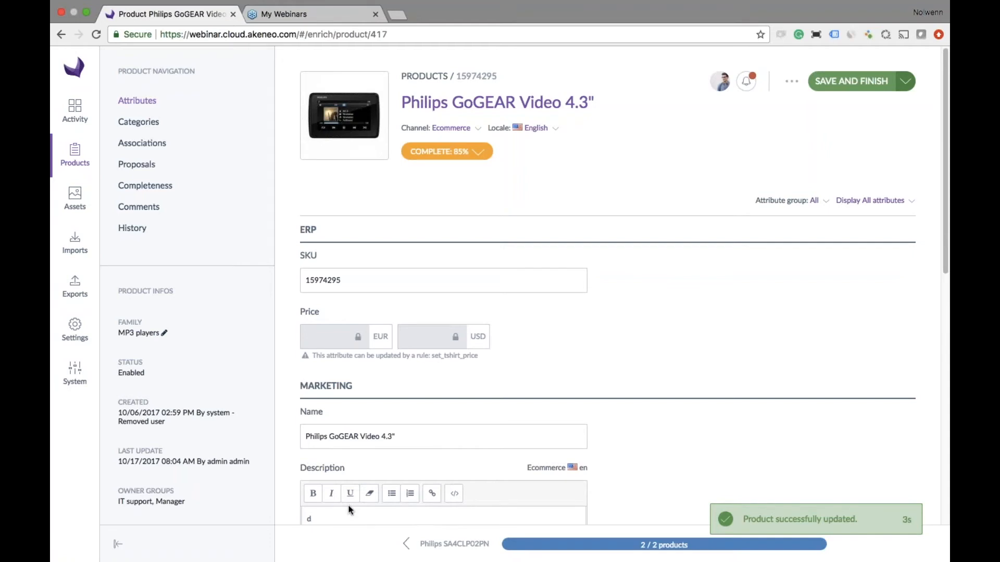
# - Clear the description of Philips GoGEAR Video 4.3", save to finish the sequential edit, and reopen that product from the list
pyautogui.press('BackSpace')
pyautogui.click(851, 81)
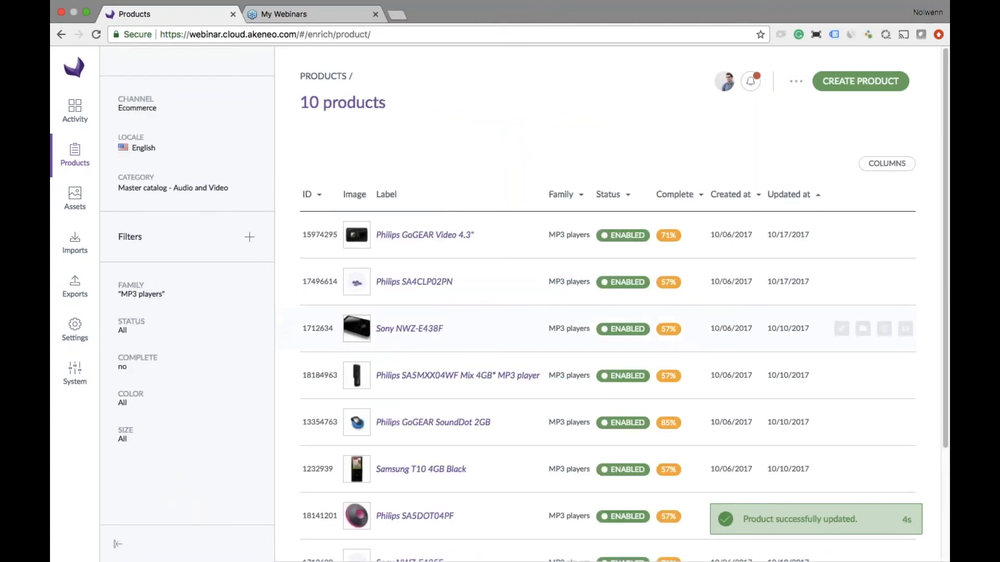
pyautogui.click(429, 242)
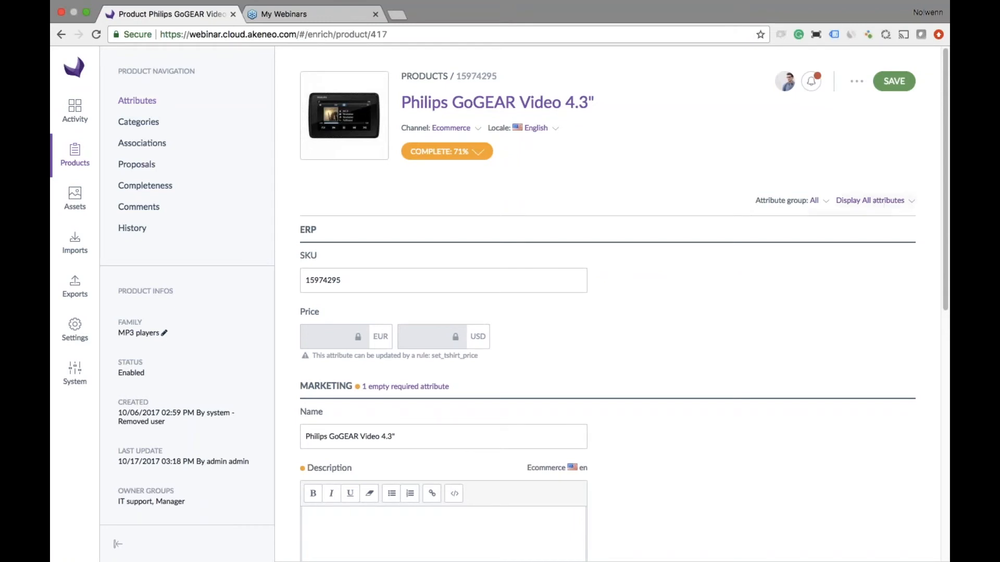
# - Display only the missing required attributes of Philips GoGEAR Video 4.3", fill its description with "Buy me, I have an amazing description!" and save
pyautogui.click(884, 201)
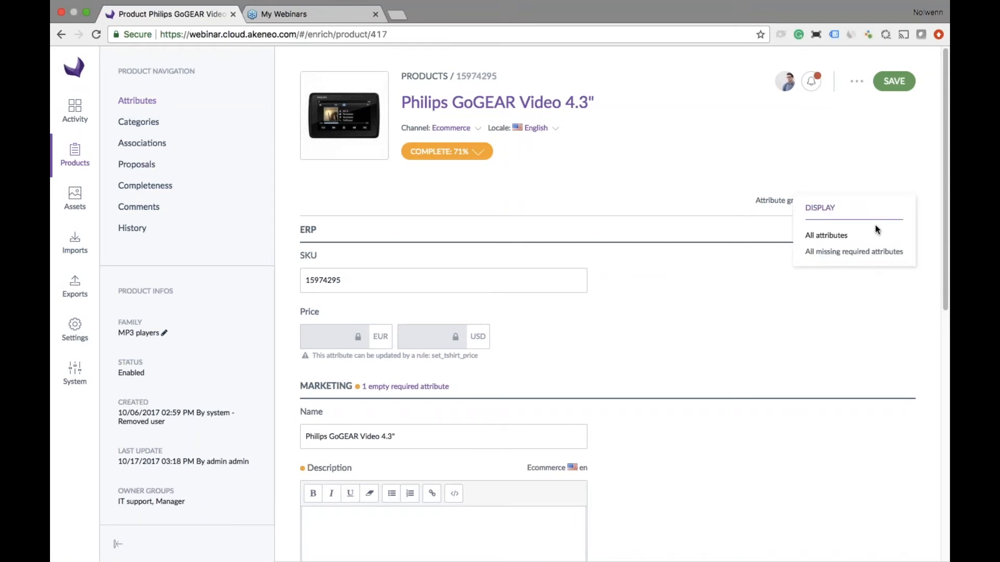
pyautogui.click(875, 252)
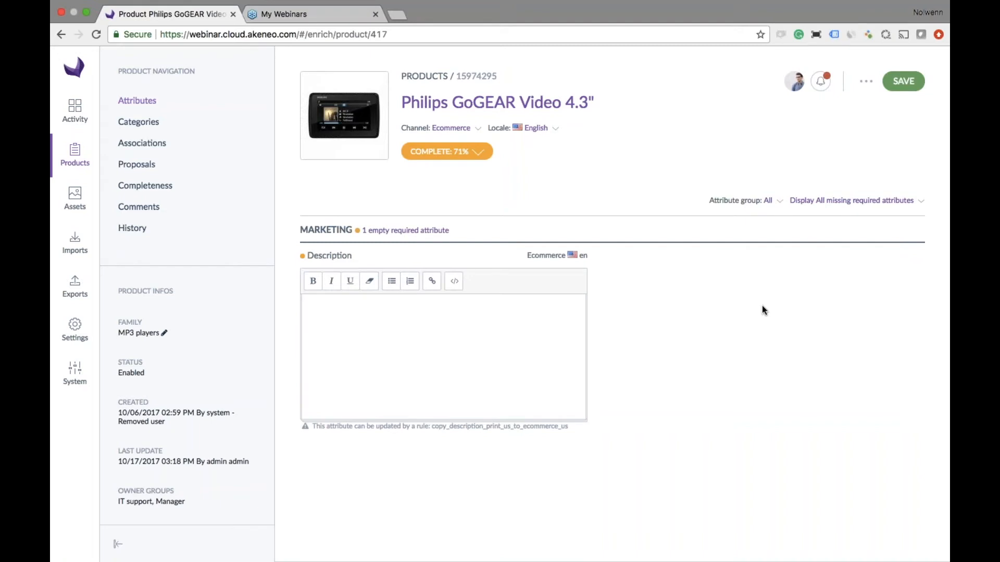
pyautogui.click(465, 344)
pyautogui.write('Buy me, I have an amazing')
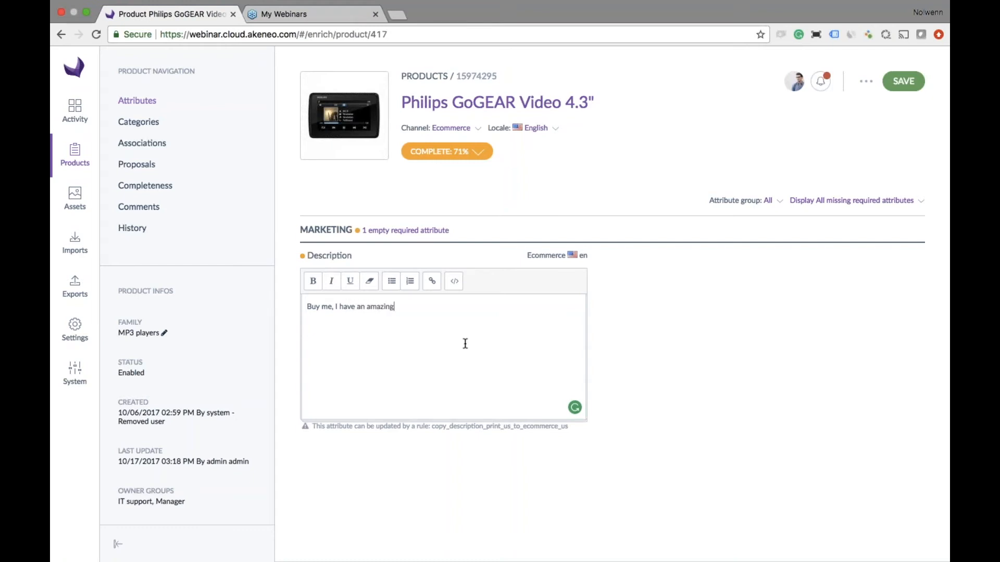
pyautogui.write(' description!')
pyautogui.click(904, 83)
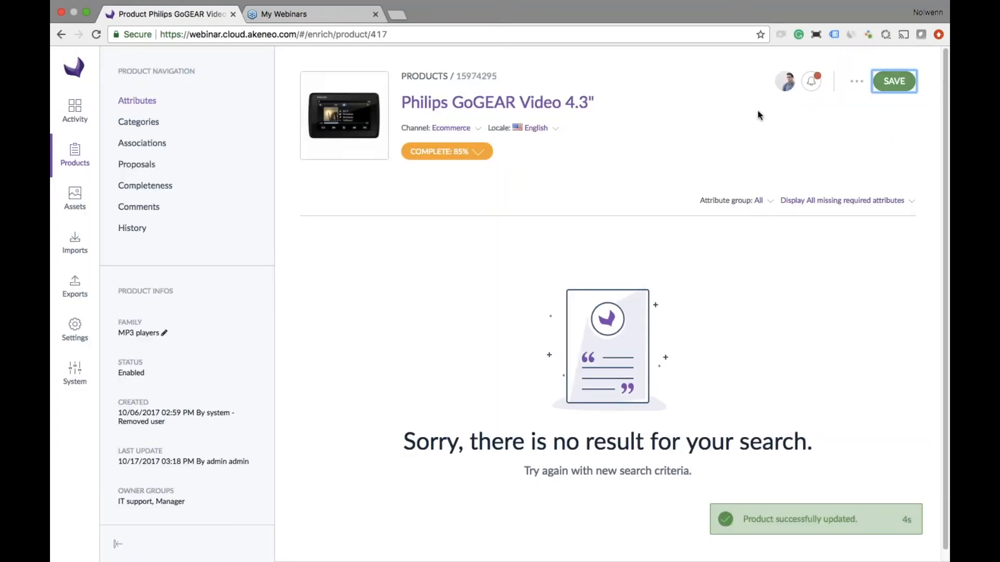
# - Select Philips GoGEAR Video 4.3" and Philips SA4CLP02PN in the product list and start the Edit common attributes bulk action on them
pyautogui.click(83, 154)
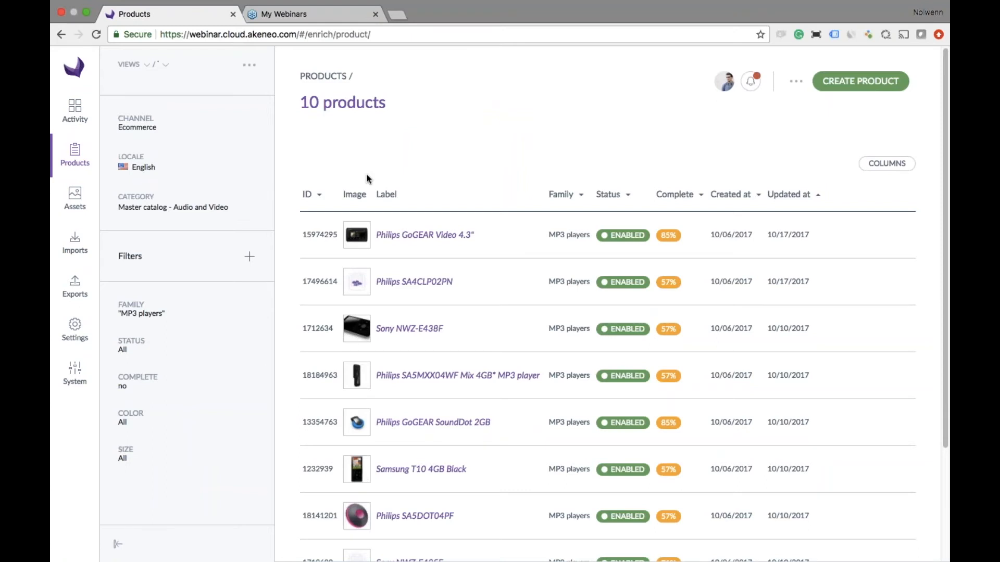
pyautogui.click(287, 235)
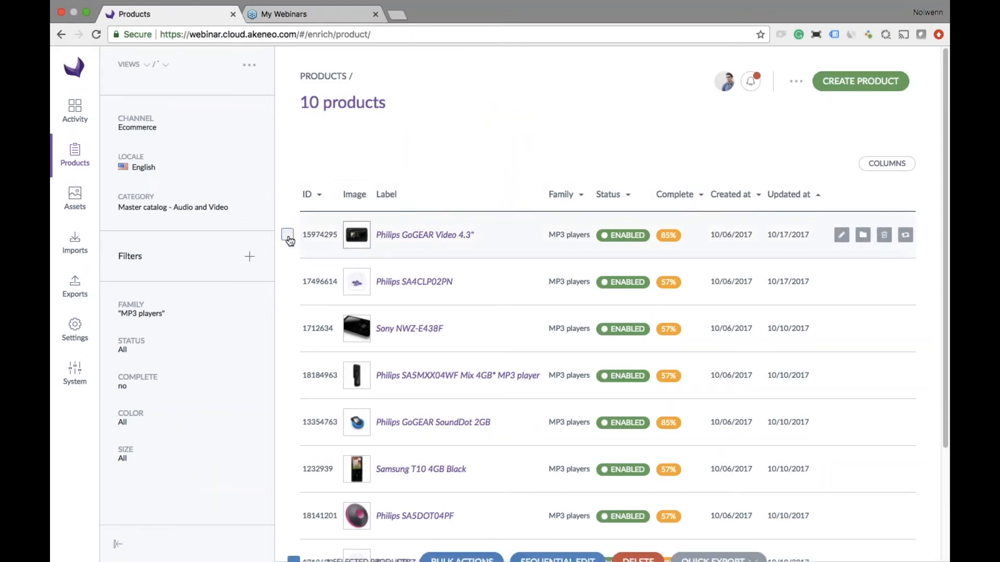
pyautogui.click(288, 281)
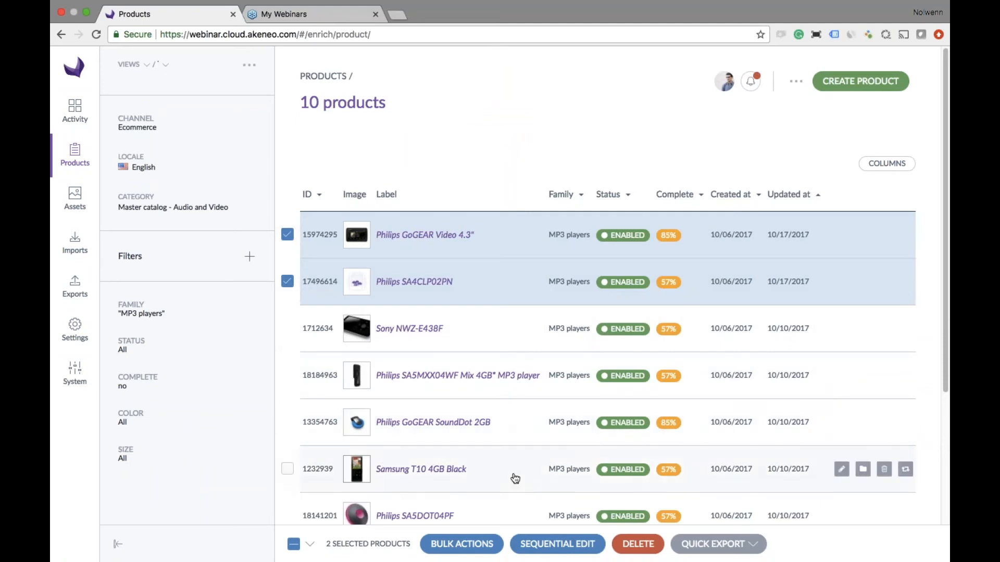
pyautogui.click(491, 547)
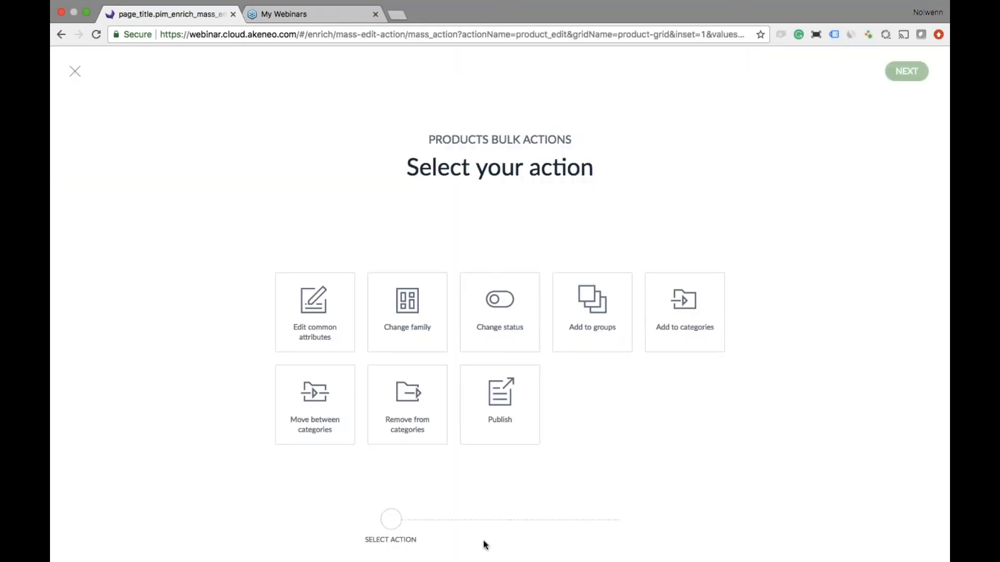
pyautogui.click(295, 311)
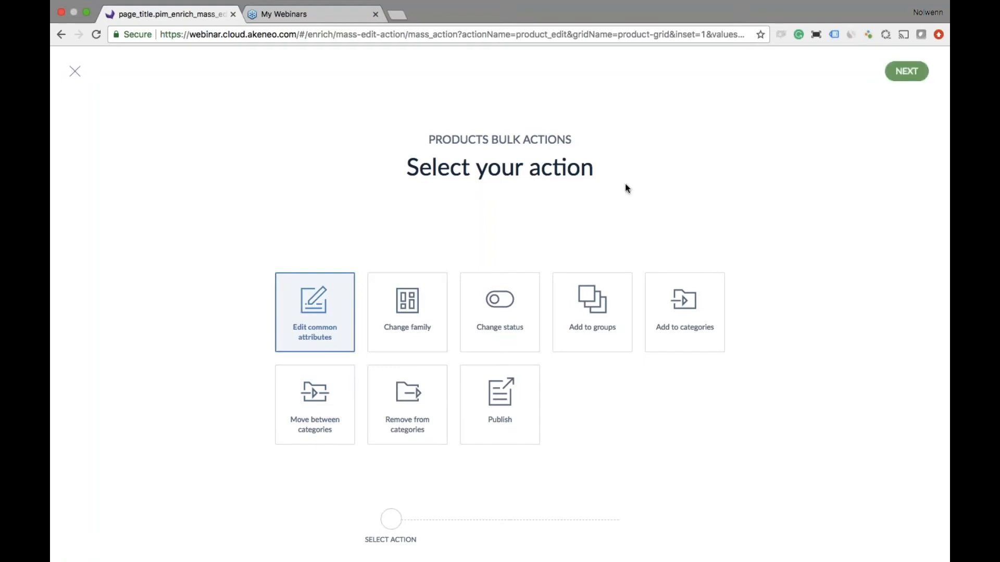
pyautogui.click(906, 73)
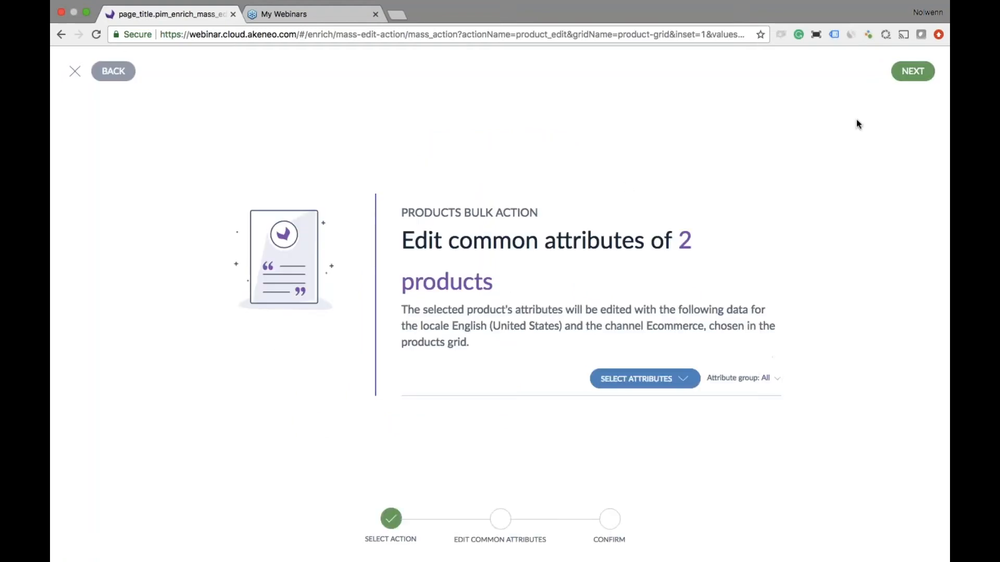
# - Search the attributes for "re" and add Release date to the bulk edit of the two selected products
pyautogui.click(667, 379)
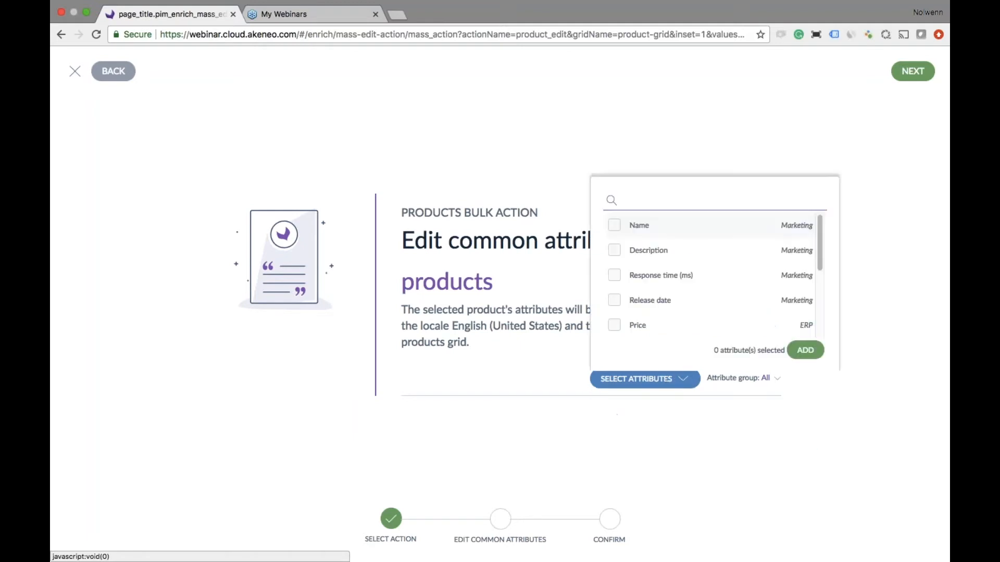
pyautogui.write('re')
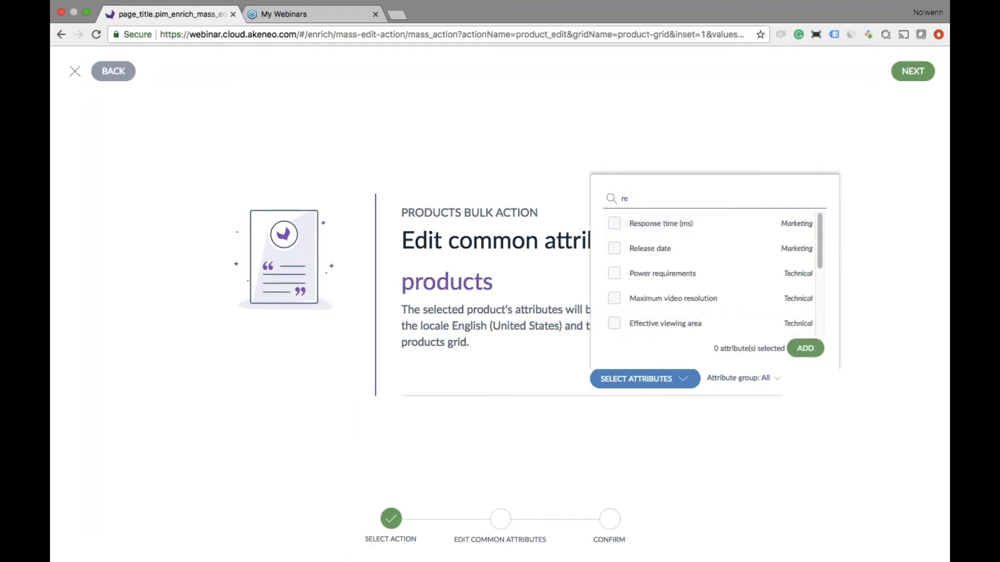
pyautogui.click(615, 249)
pyautogui.click(805, 348)
# - Set the Ecommerce release date to 10/26/2017 and confirm the bulk update of both products
pyautogui.click(594, 415)
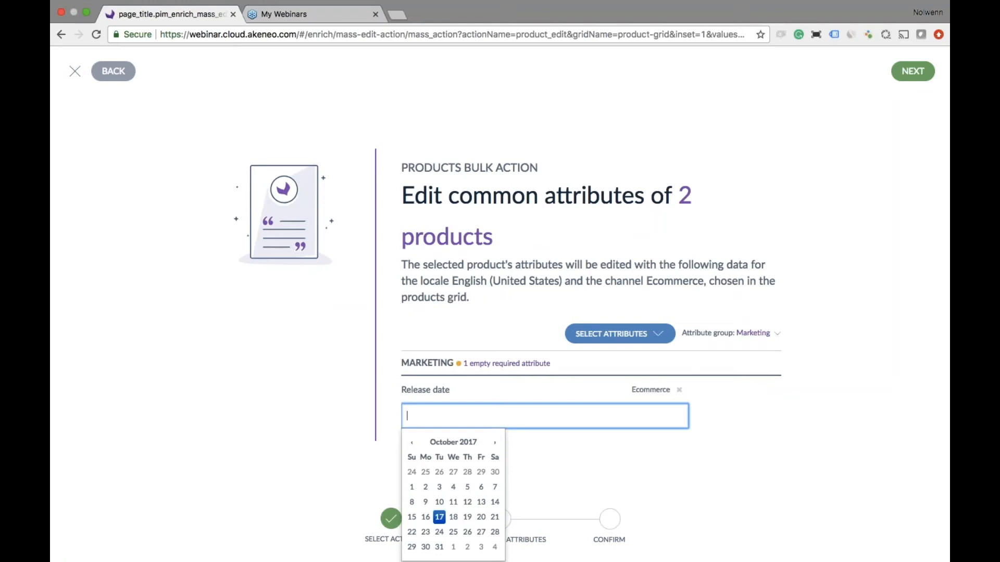
pyautogui.click(469, 531)
pyautogui.click(599, 436)
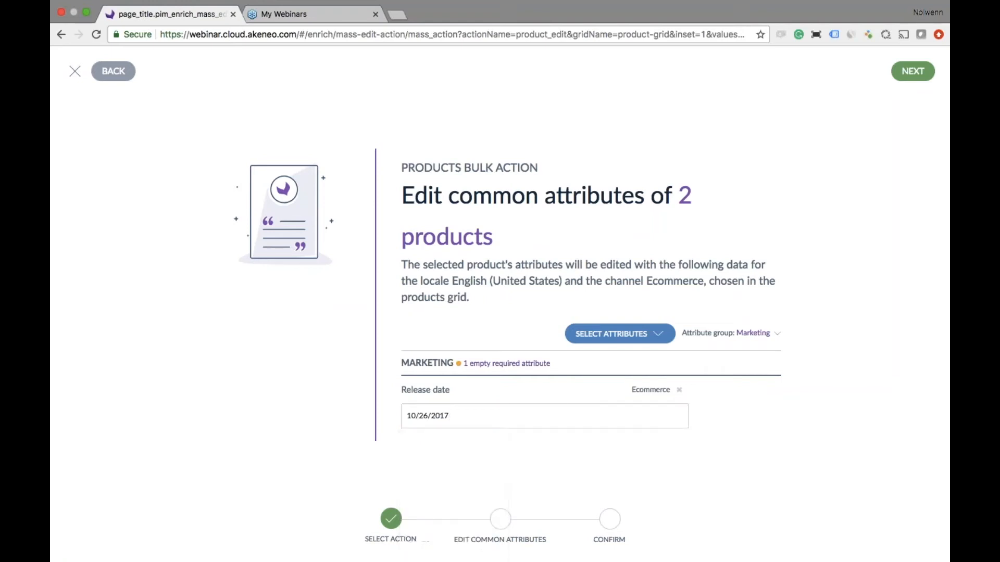
pyautogui.click(921, 72)
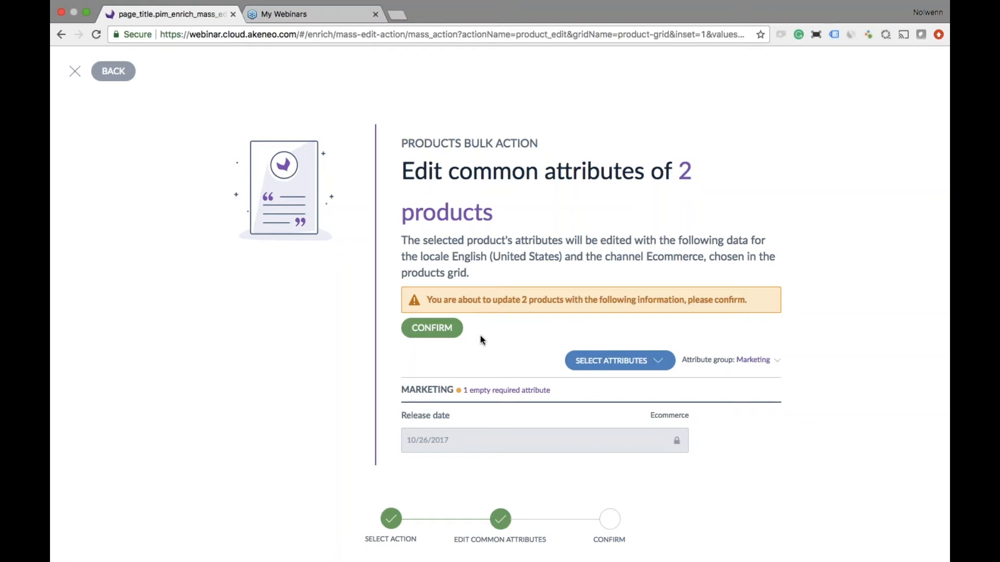
pyautogui.click(440, 332)
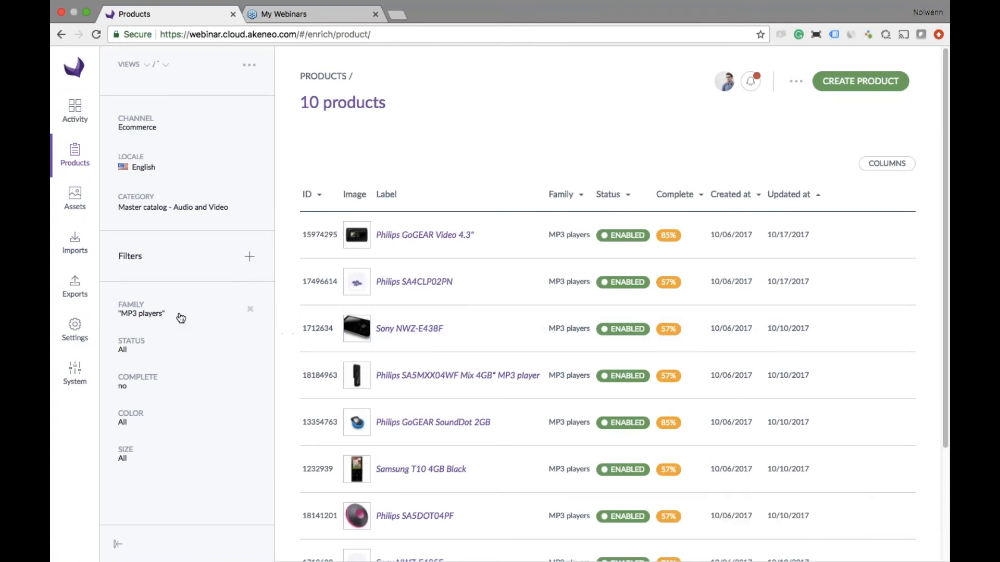
# - Start a new attribute of type Assets collection in the settings and enter assetcollection as its code
pyautogui.click(79, 327)
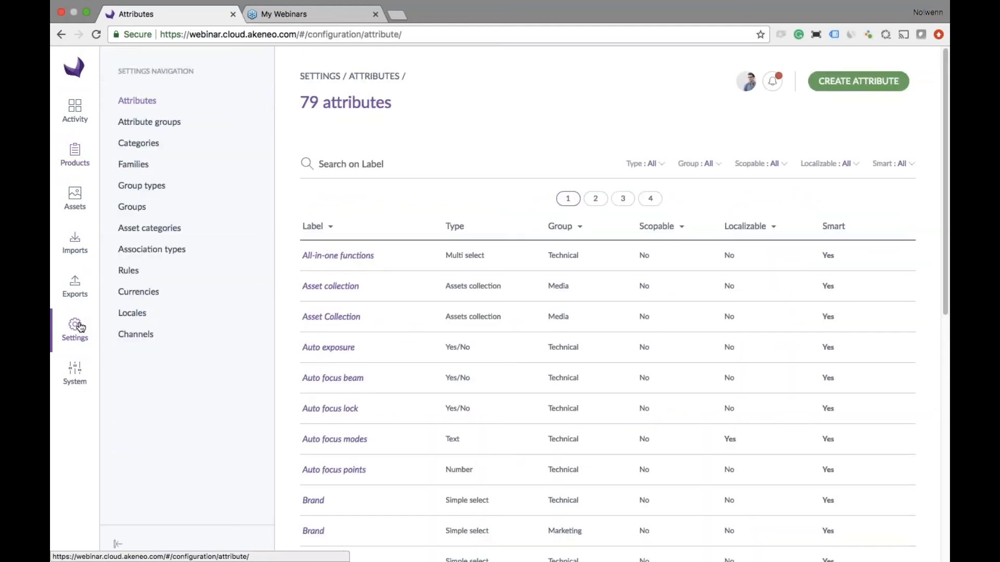
pyautogui.click(859, 88)
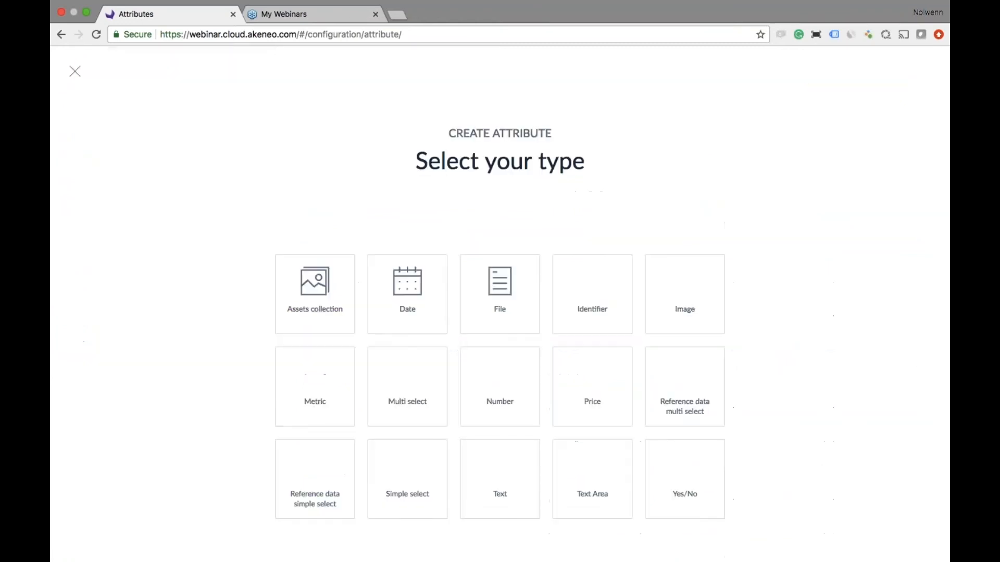
pyautogui.click(324, 289)
pyautogui.click(361, 257)
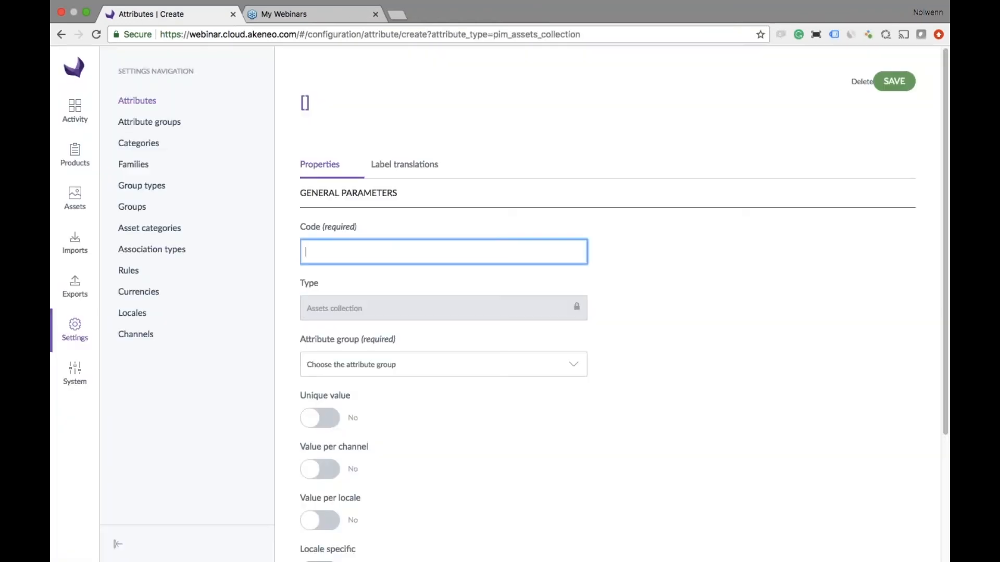
pyautogui.write('asset co')
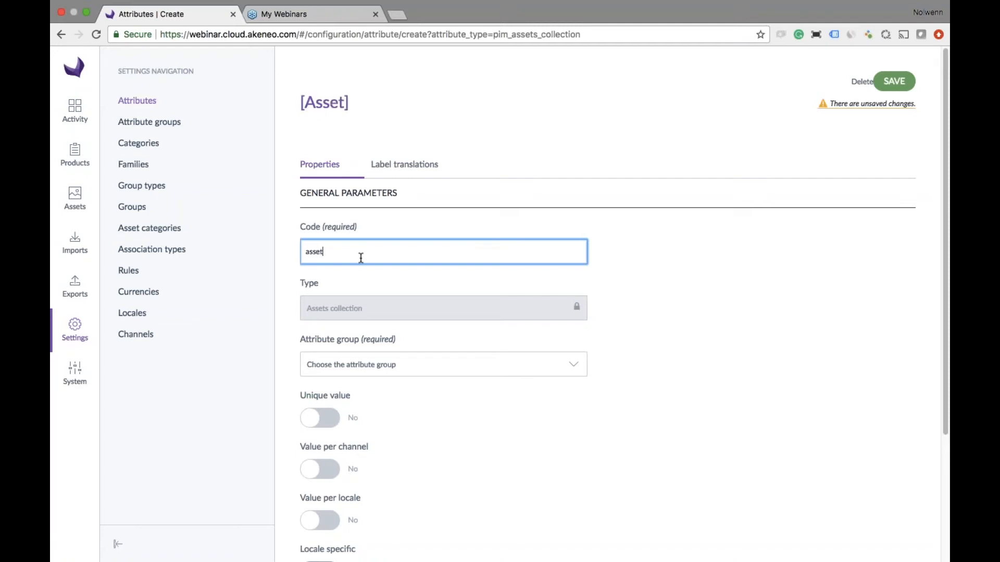
pyautogui.press('BackSpace')
pyautogui.press('BackSpace')
pyautogui.press('BackSpace')
pyautogui.write('collection')
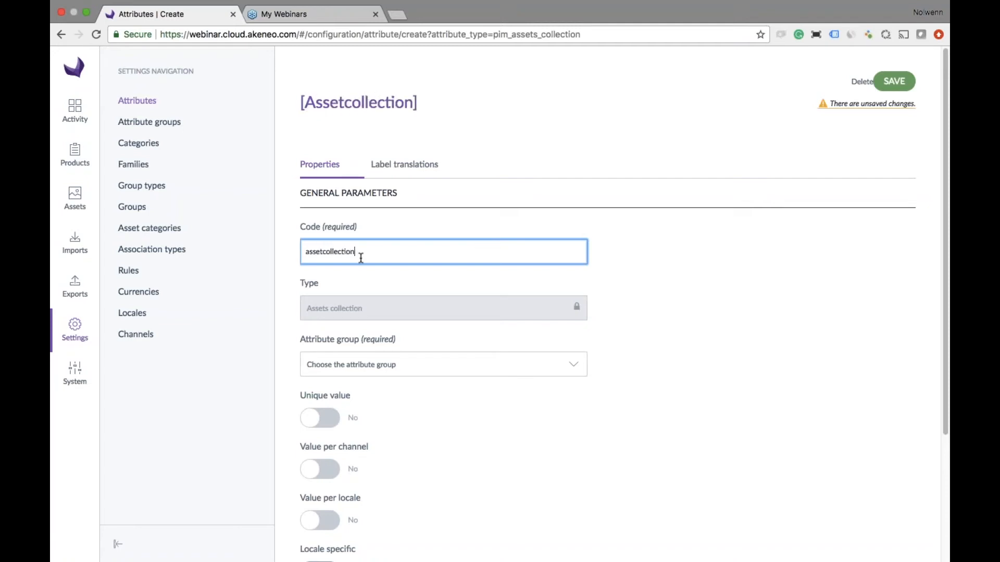
# - Assign the new assets collection attribute to the Media attribute group and save it
pyautogui.click(402, 363)
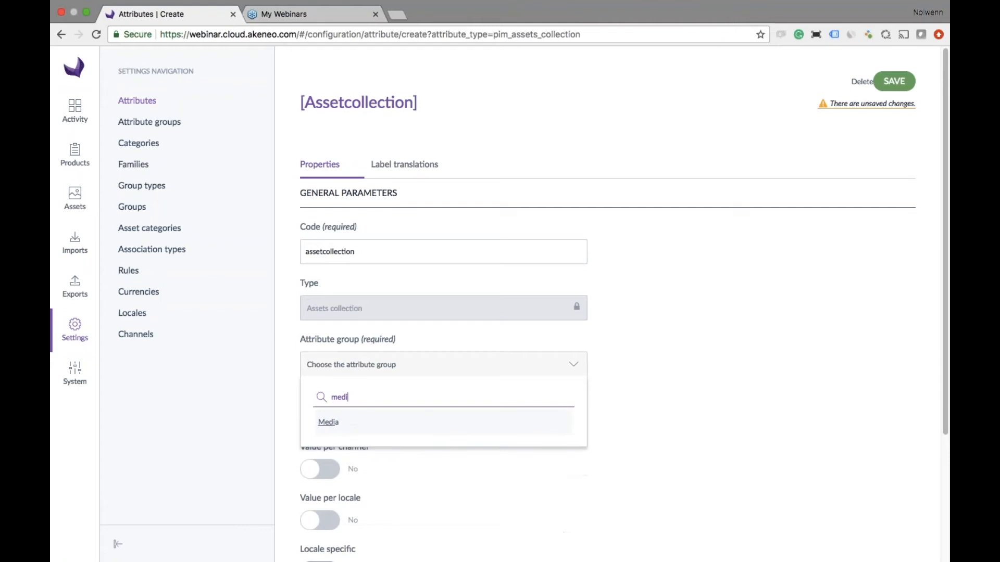
pyautogui.click(384, 426)
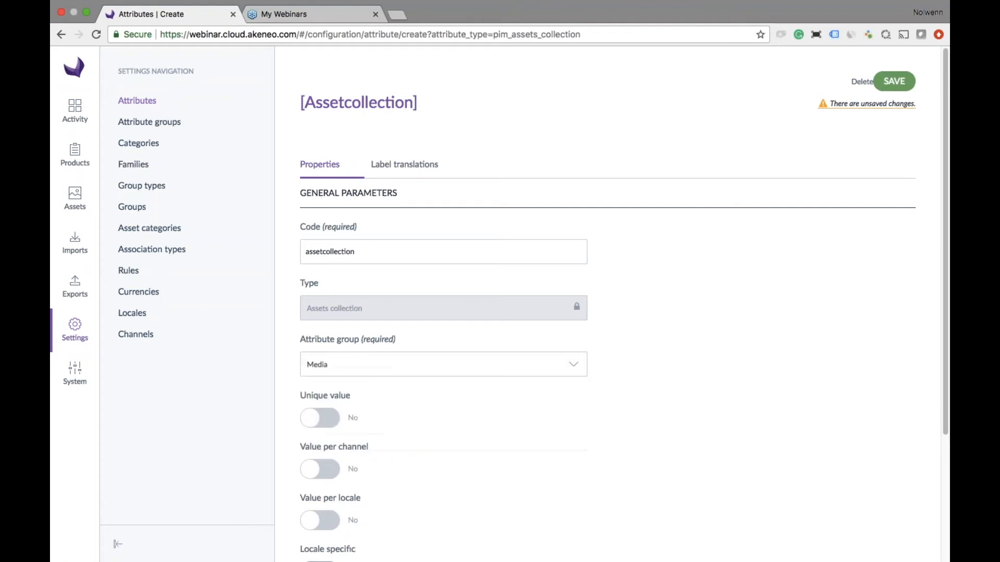
pyautogui.click(894, 82)
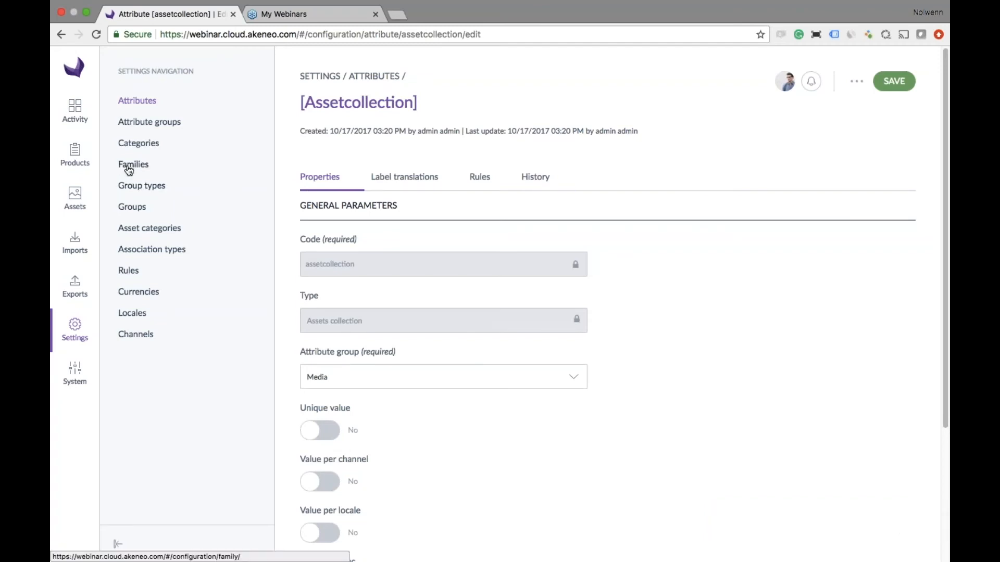
# - Open the MP3 players family from the family settings, view its properties and return to the list of families
pyautogui.click(130, 164)
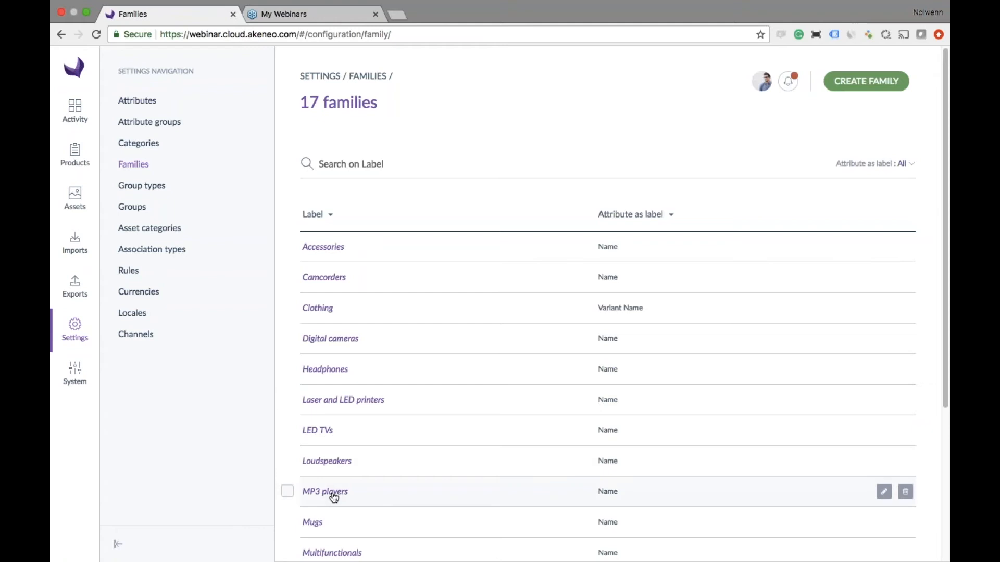
pyautogui.click(333, 498)
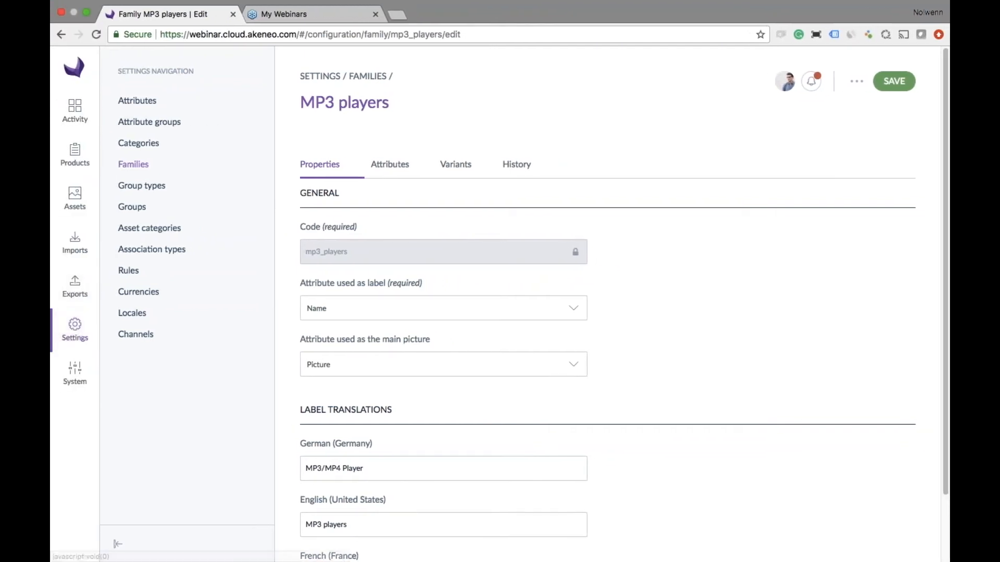
pyautogui.hscroll(-5, 477, 289)
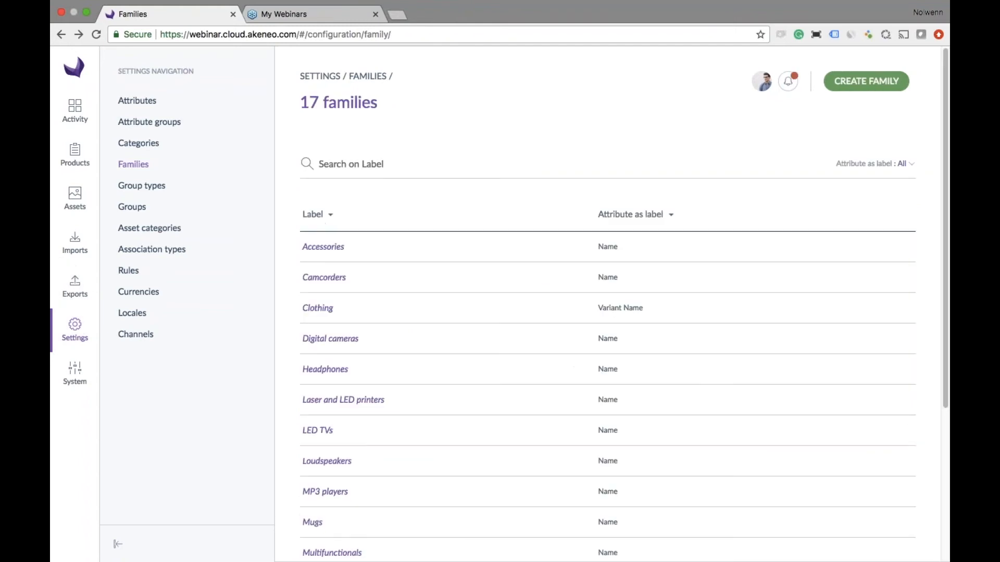
# - Switch to the Keynote presentation and play it to continue with the slides
pyautogui.hotkey('ctrl', 'Left')
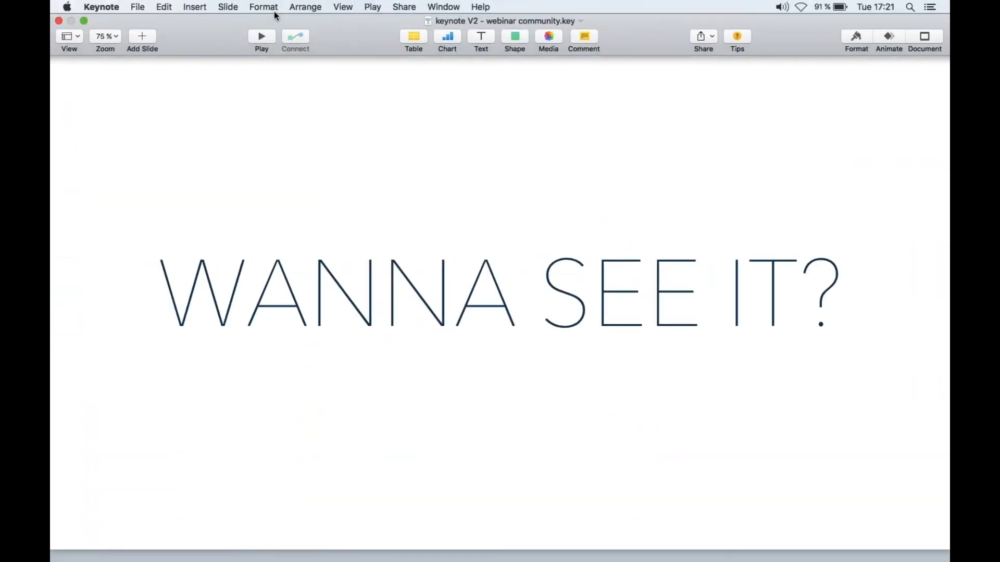
pyautogui.click(268, 30)
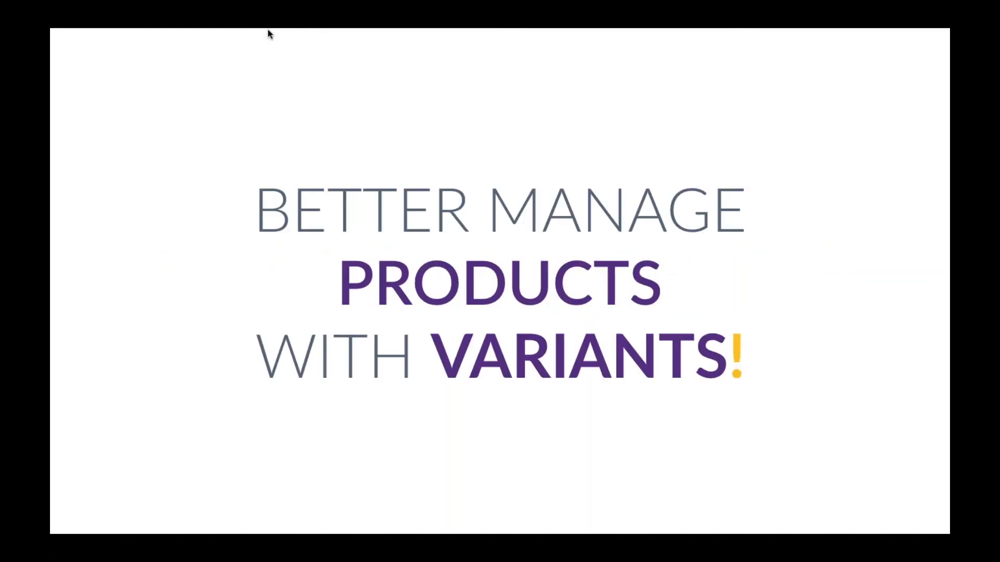
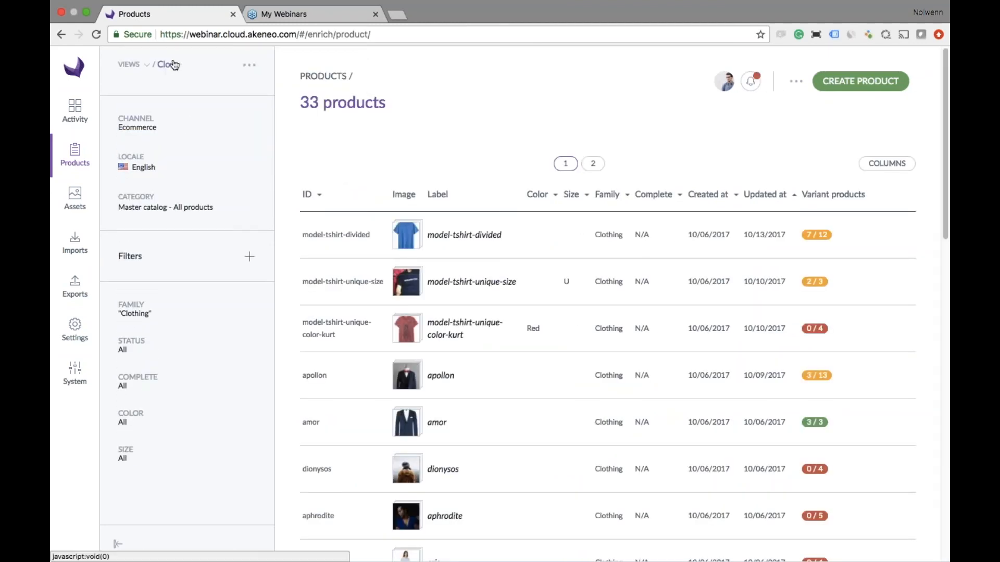
# - Switch the product grid to the Shoes view, open the Black stilletos product model and look over its common attributes
pyautogui.click(164, 64)
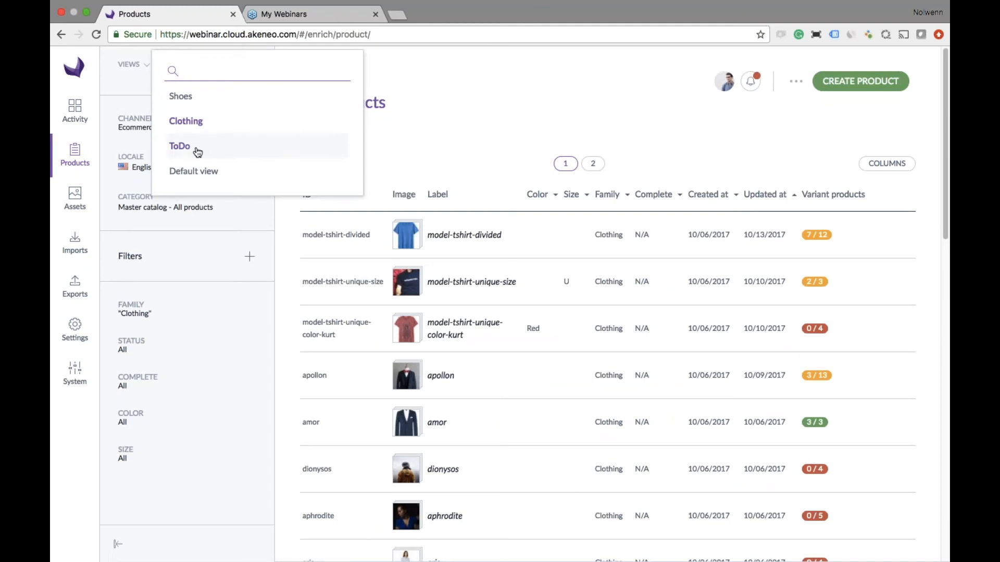
pyautogui.click(192, 99)
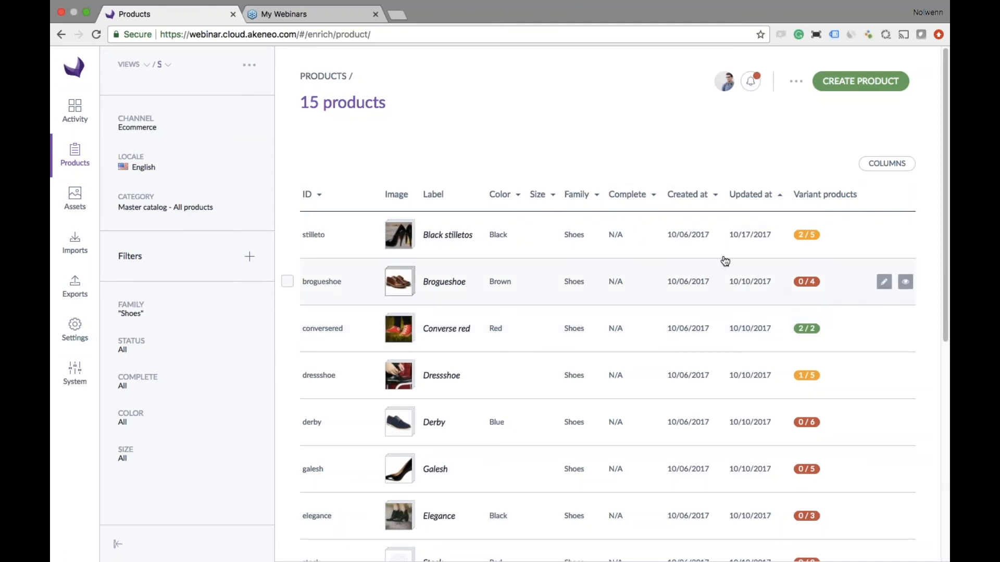
pyautogui.click(678, 232)
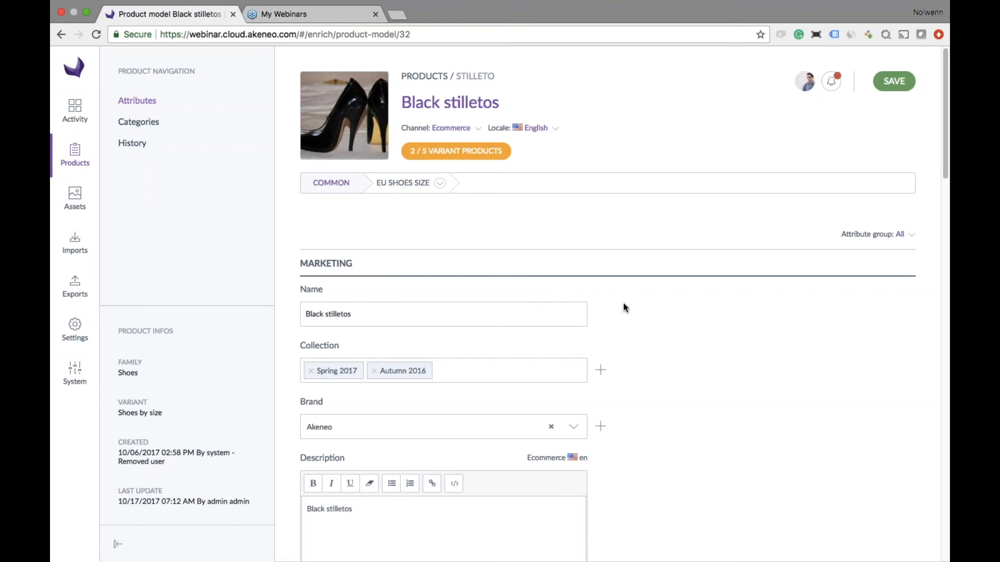
pyautogui.click(362, 316)
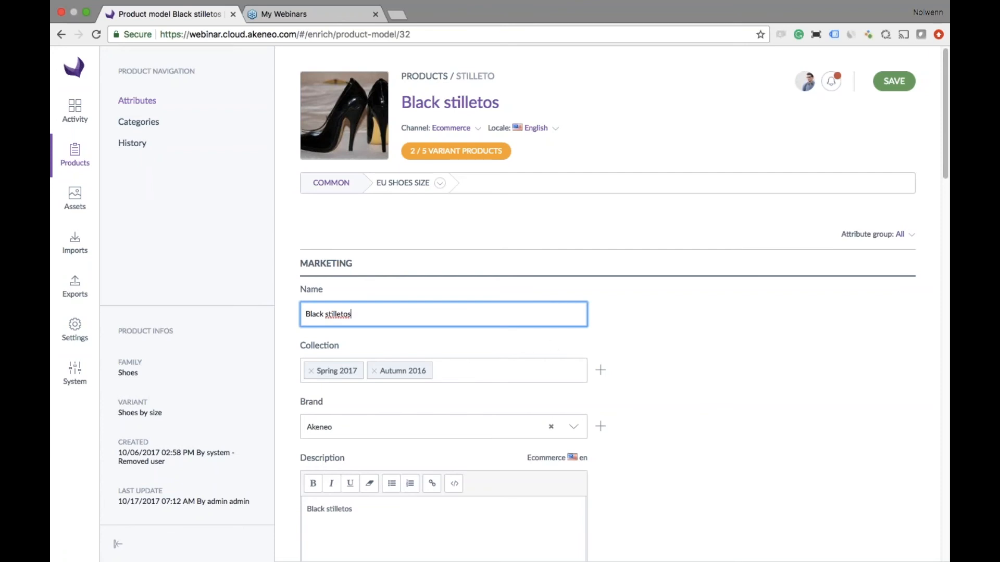
pyautogui.click(796, 409)
pyautogui.scroll(-2, 796, 408)
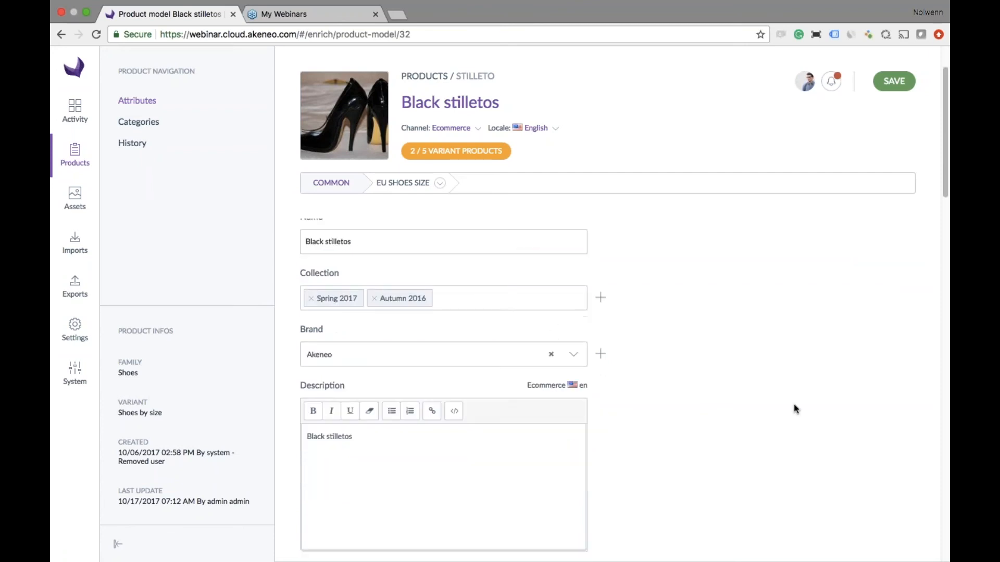
pyautogui.scroll(2, 795, 408)
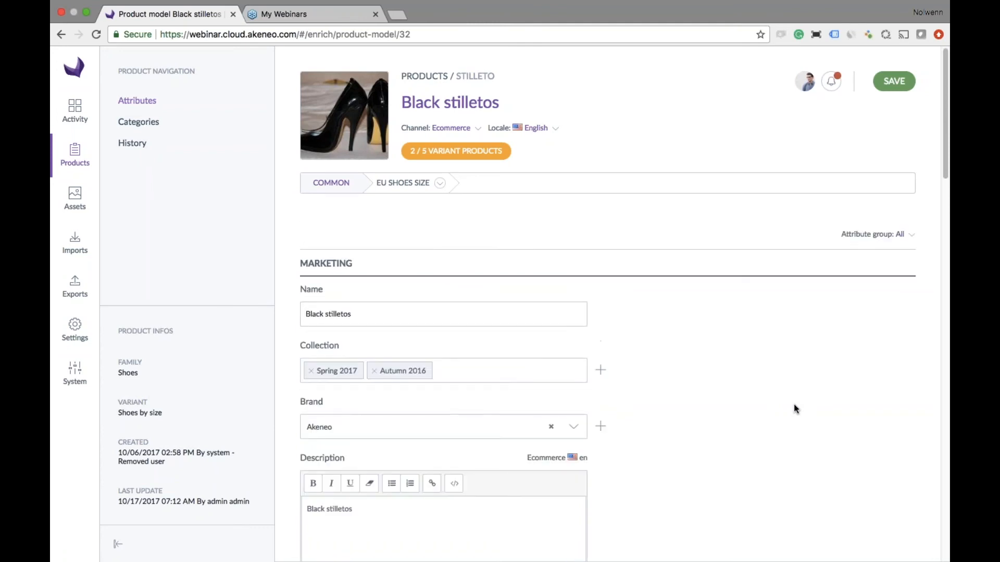
# - Classify the Black stilletos model in the Shoes category under Women in the Master catalog and save it
pyautogui.click(147, 125)
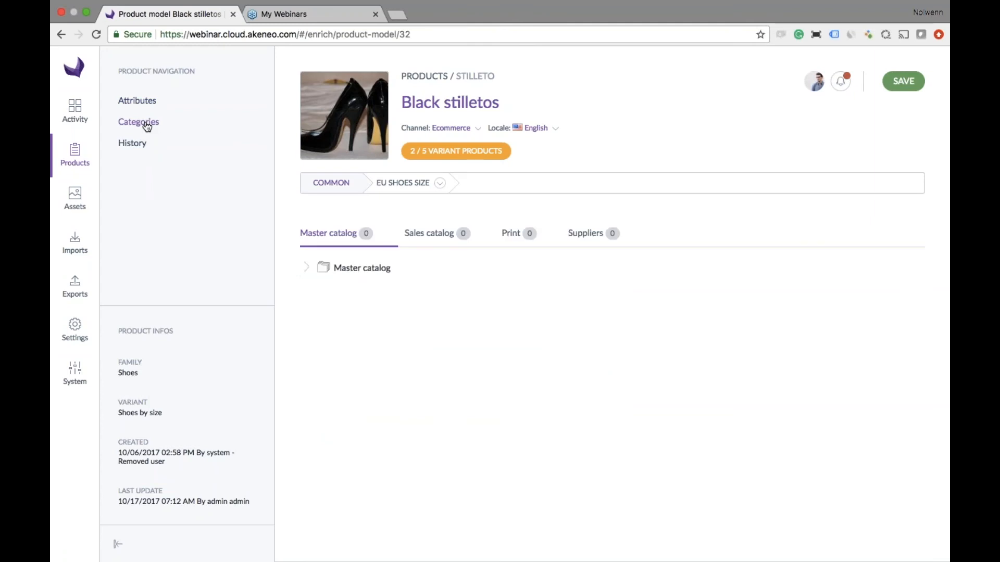
pyautogui.click(307, 268)
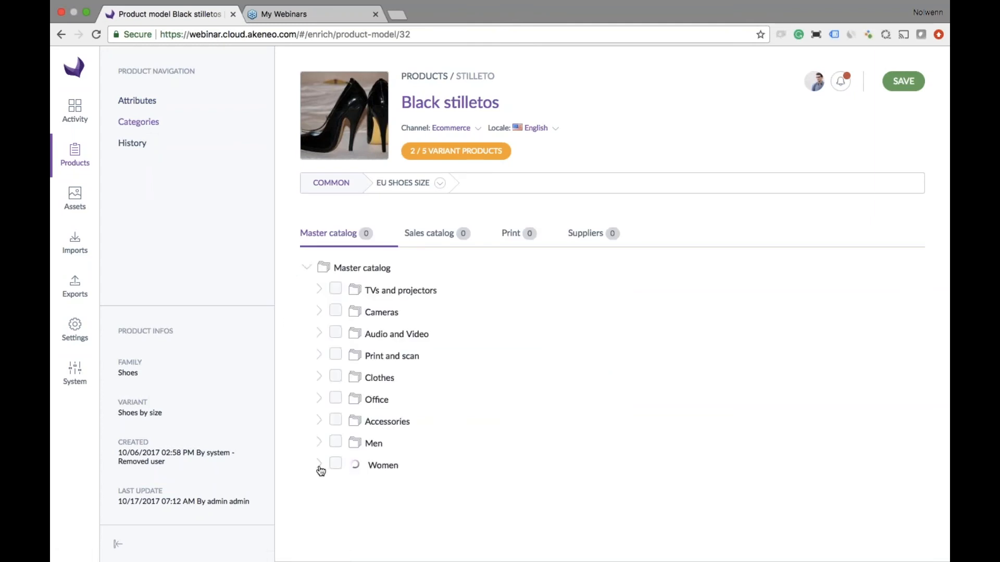
pyautogui.click(318, 465)
pyautogui.scroll(-2, 350, 475)
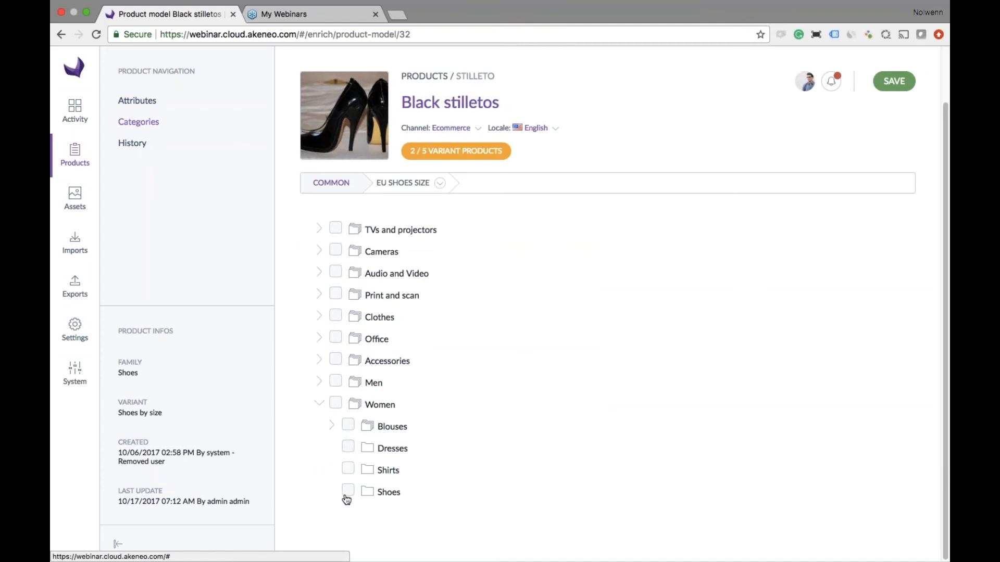
pyautogui.click(348, 492)
pyautogui.scroll(2, 889, 157)
pyautogui.click(894, 81)
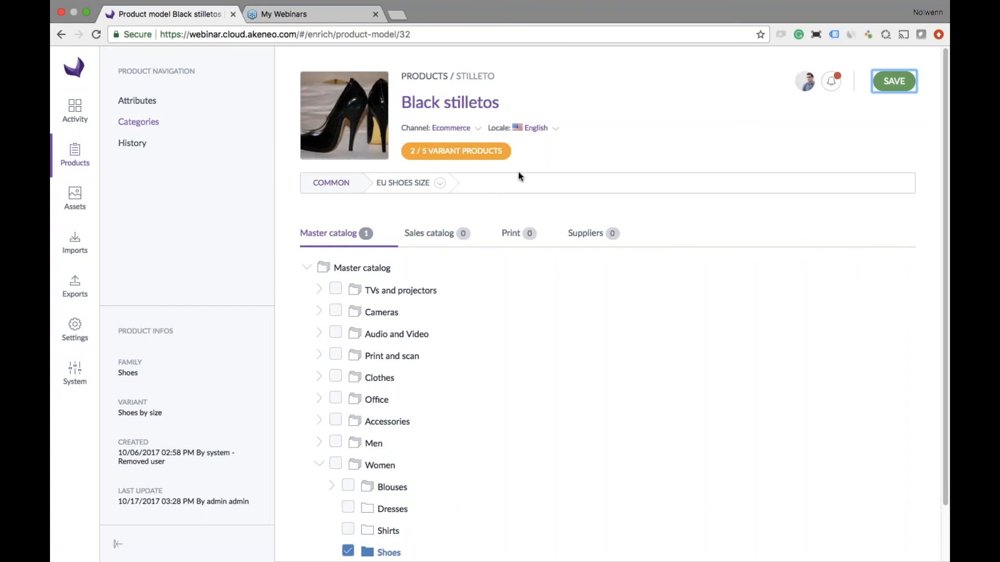
# - Open the EU shoes size 38 variant of Black stilletos and look through its attributes
pyautogui.click(440, 184)
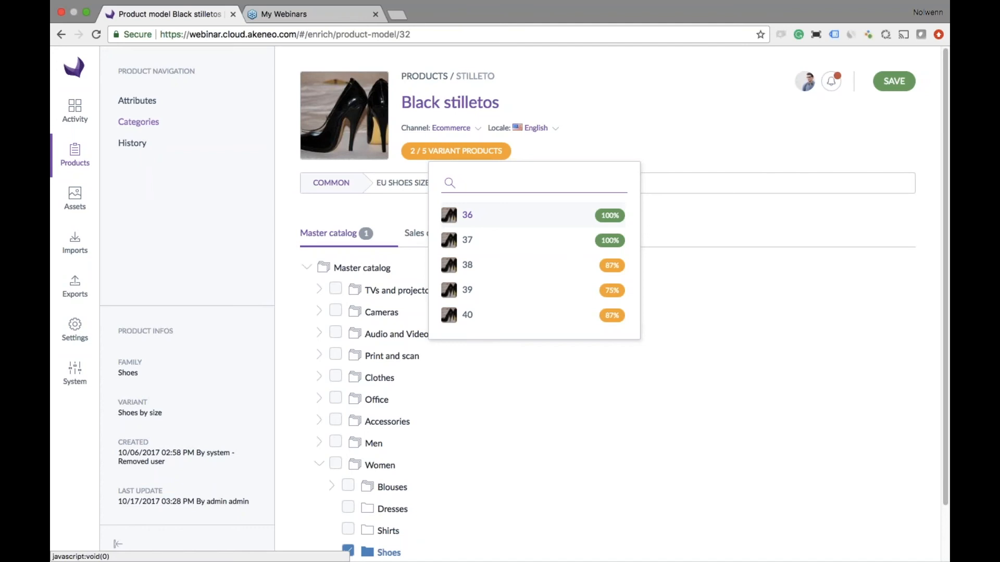
pyautogui.click(467, 265)
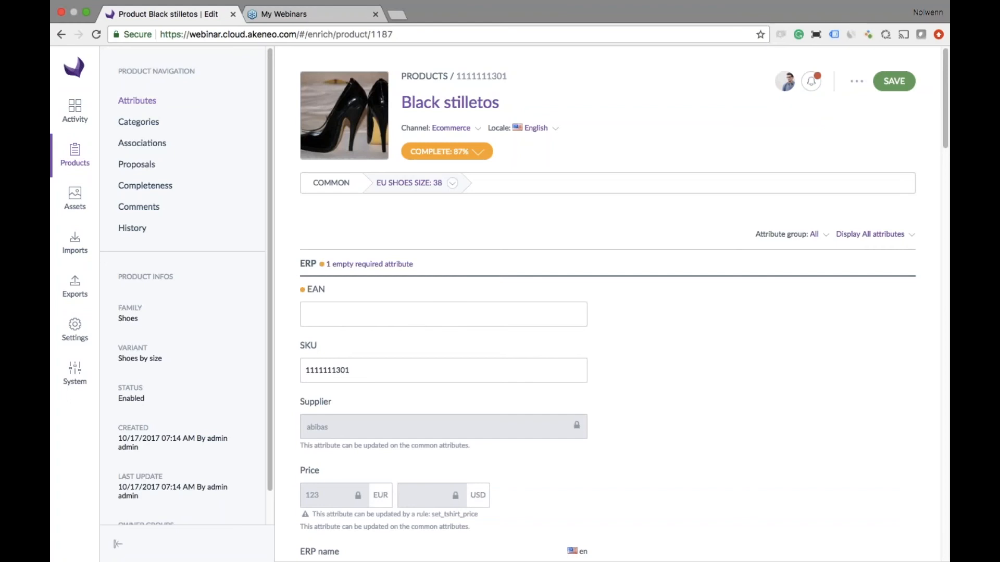
pyautogui.click(381, 315)
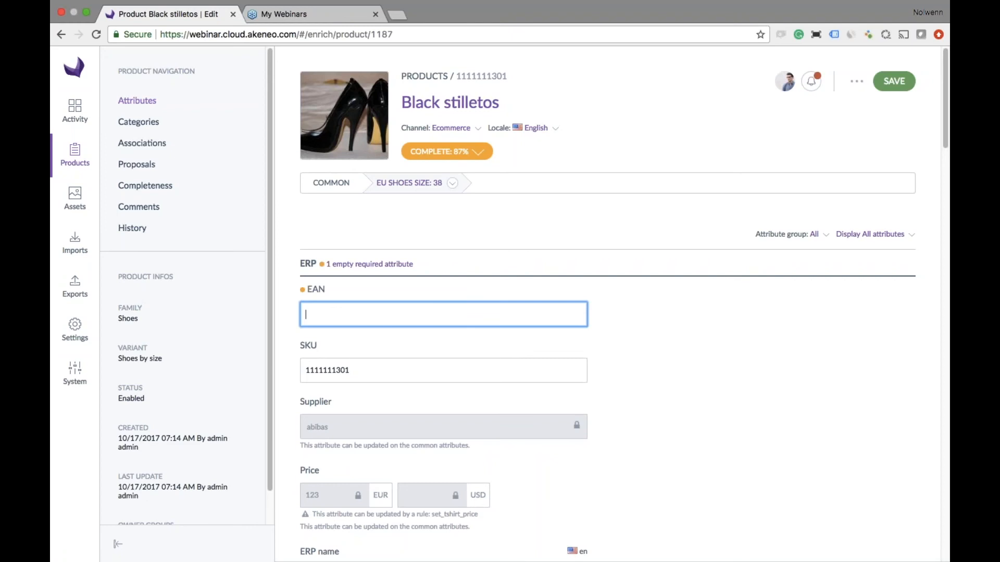
pyautogui.scroll(-3, 381, 315)
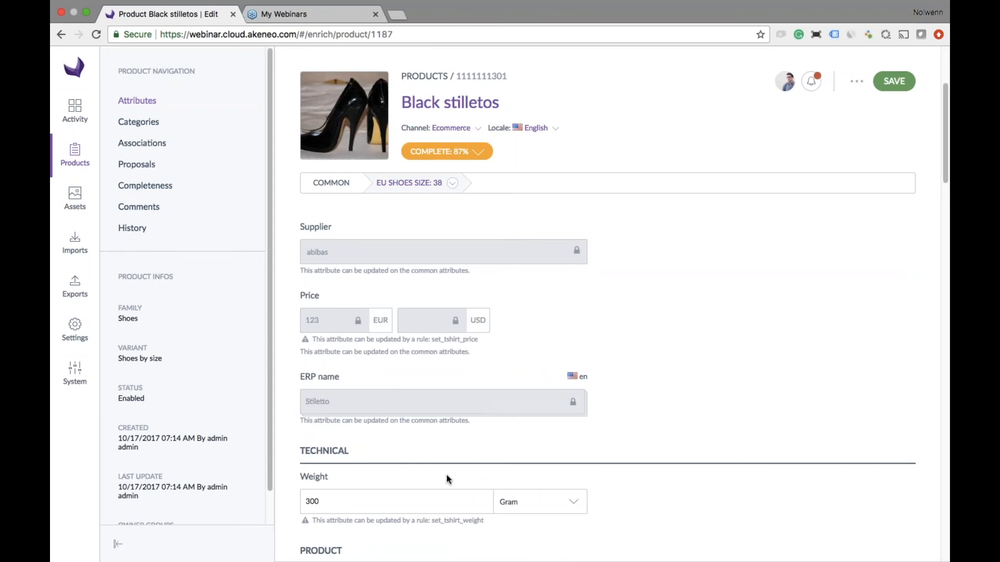
pyautogui.scroll(3, 644, 342)
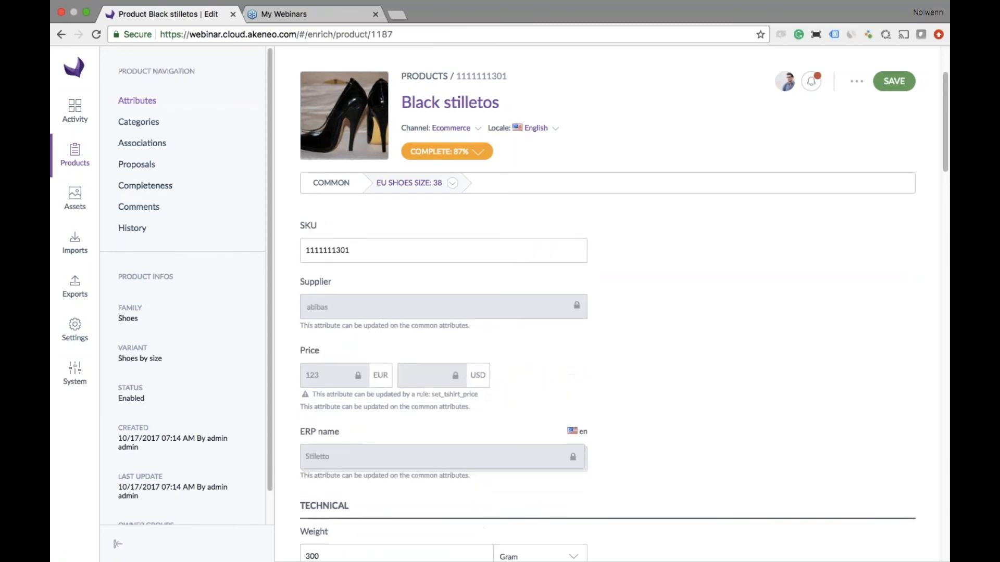
pyautogui.write('1234567890123')
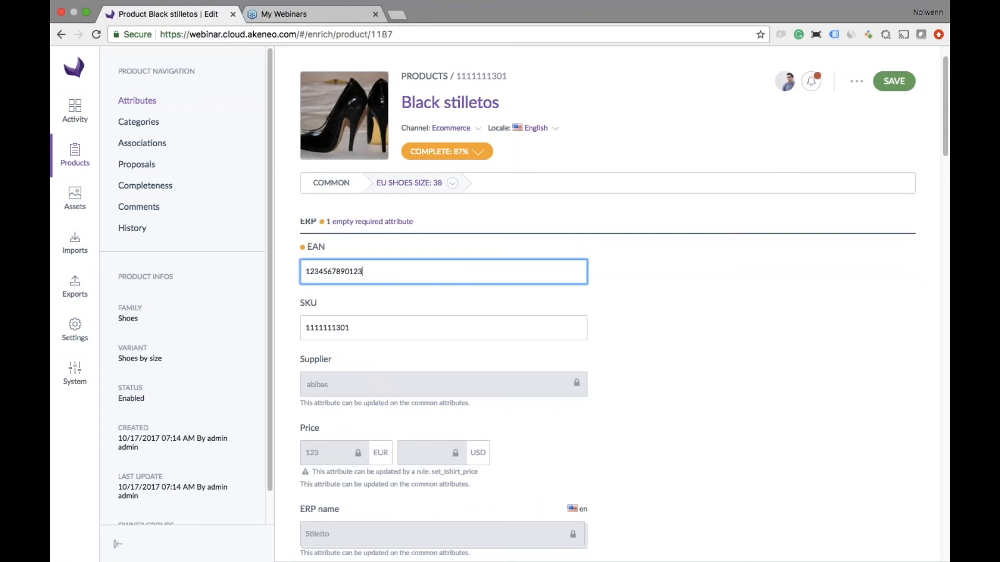
pyautogui.click(894, 81)
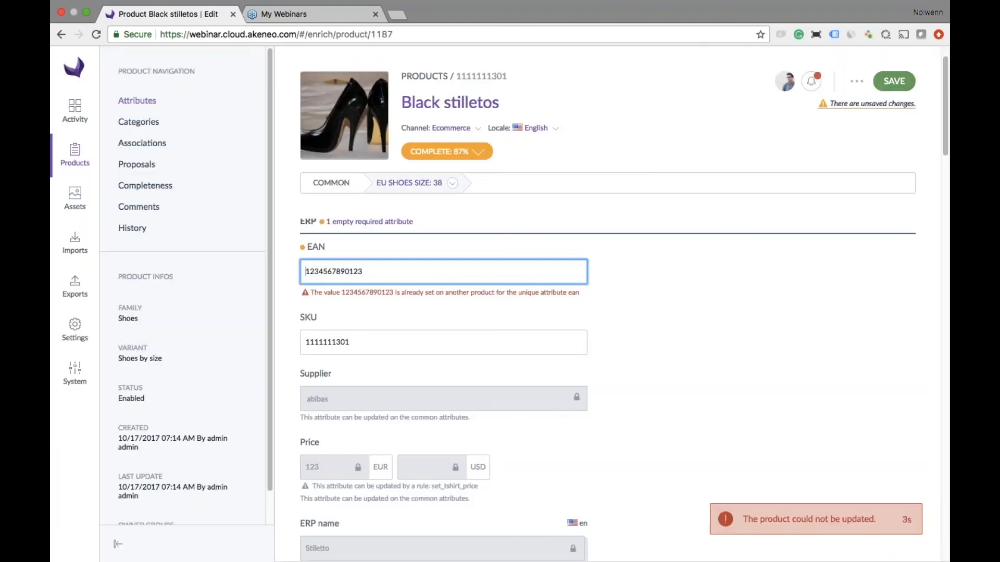
pyautogui.press('BackSpace')
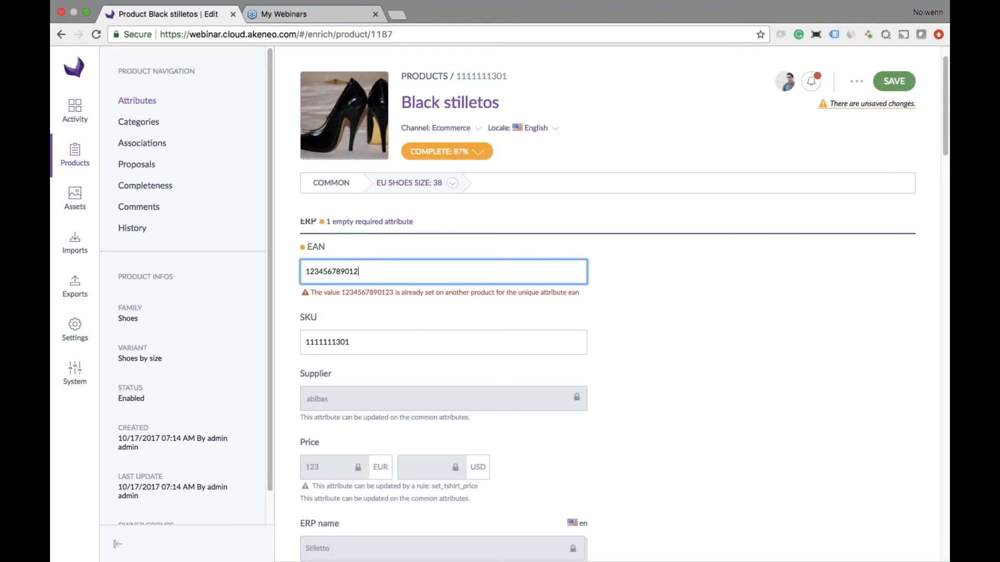
# - View the size 38 variant's completeness per locale and return to the product grid, discarding the unsaved changes
pyautogui.click(484, 152)
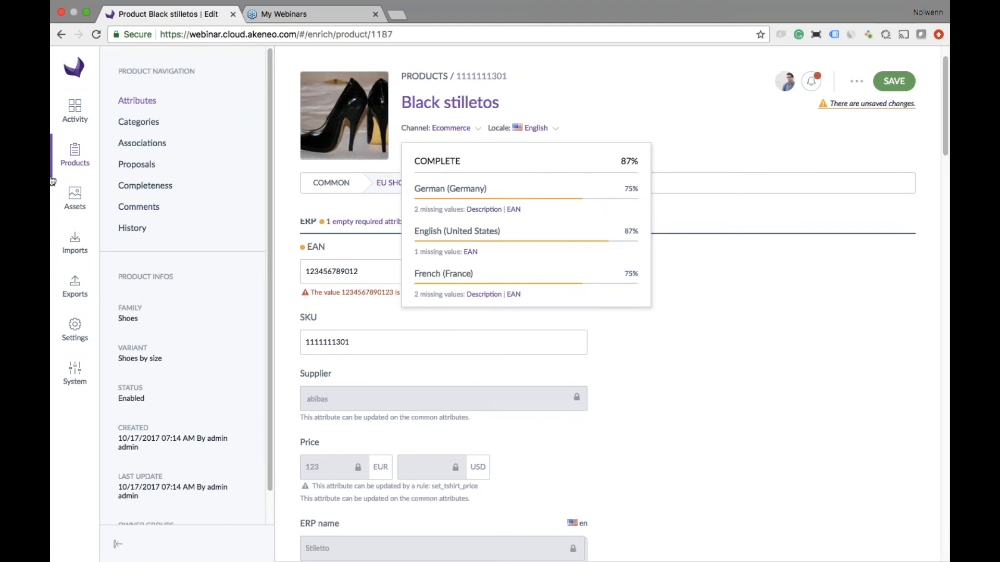
pyautogui.click(76, 159)
pyautogui.click(620, 103)
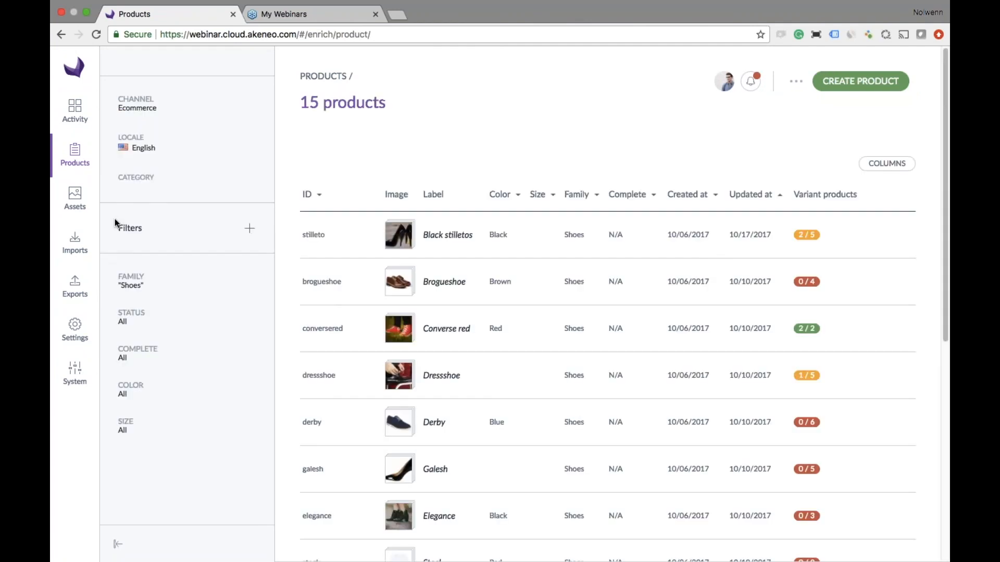
# - Switch the product grid to the Clothing view and open the model-tshirt-divided product model
pyautogui.click(175, 67)
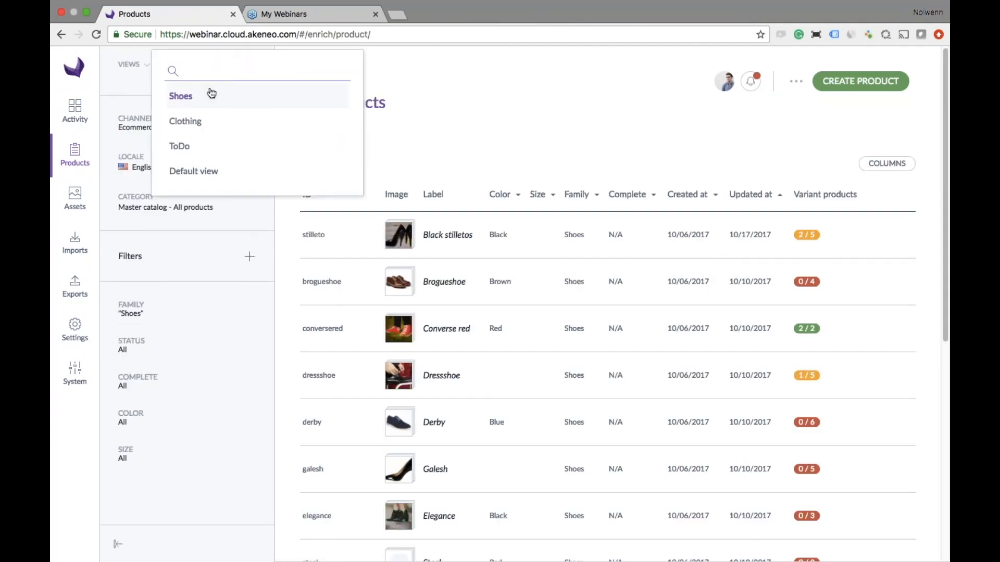
pyautogui.click(215, 120)
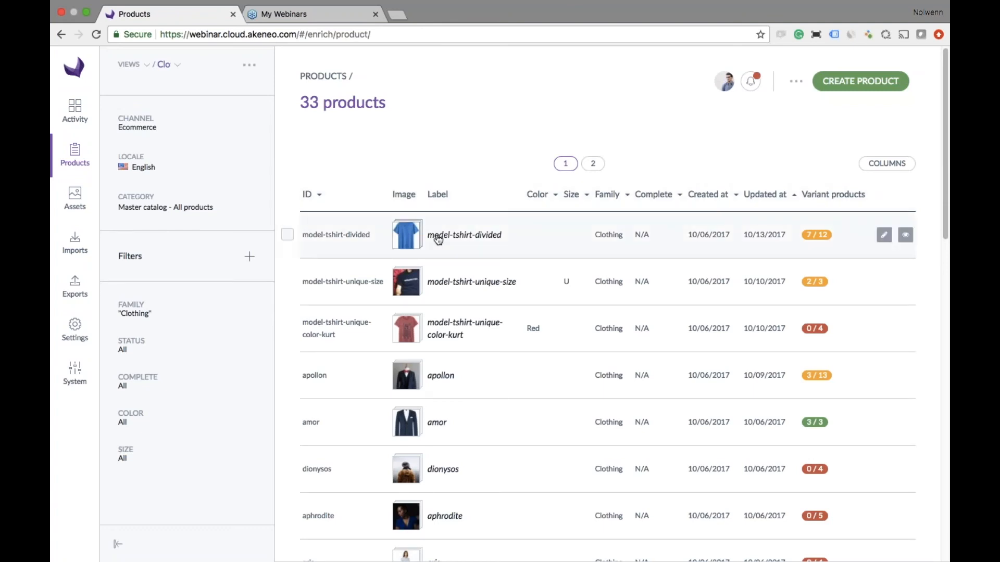
pyautogui.click(458, 240)
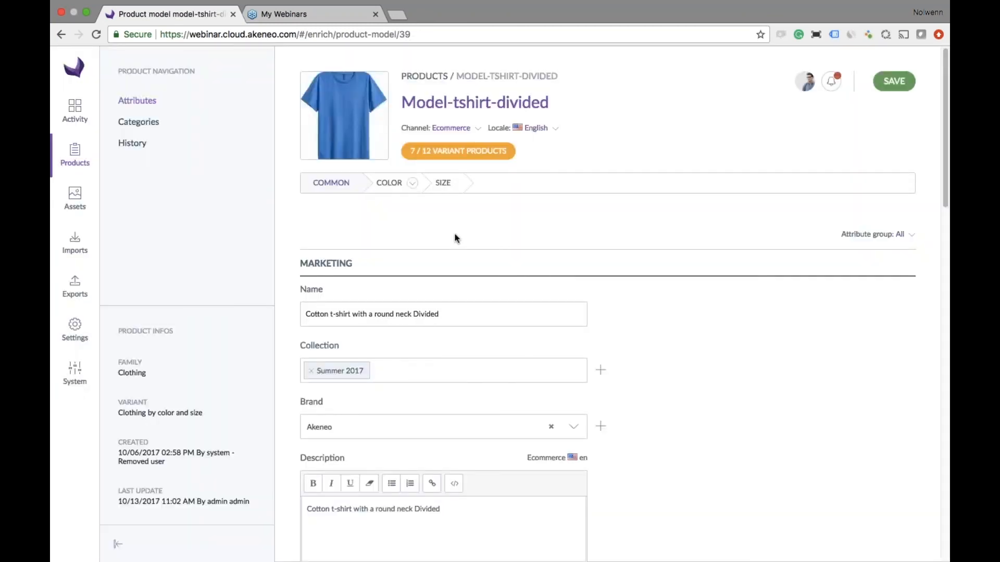
# - Open the Grey color variant of the T-shirt model and examine its attributes down to the variant picture
pyautogui.click(412, 184)
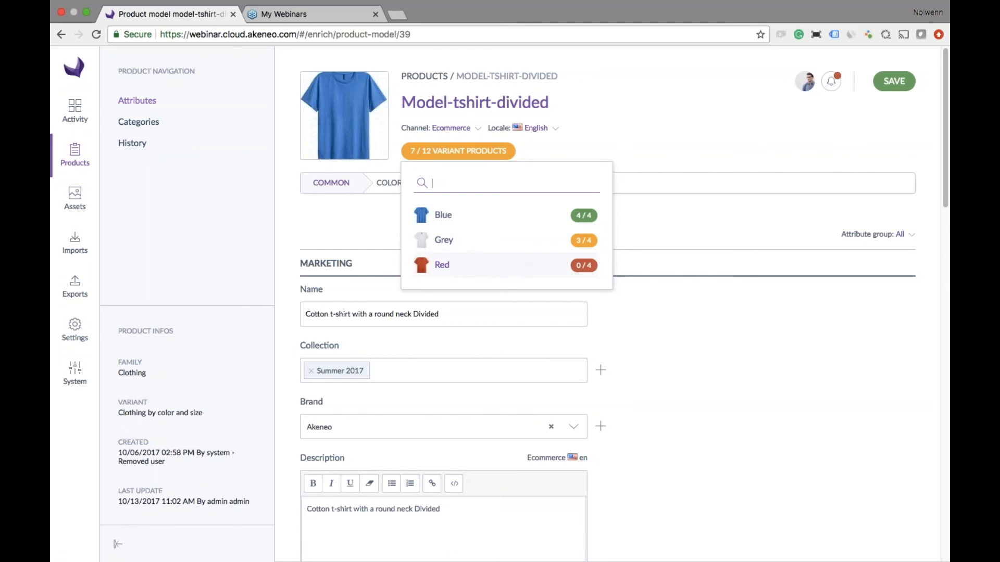
pyautogui.click(444, 240)
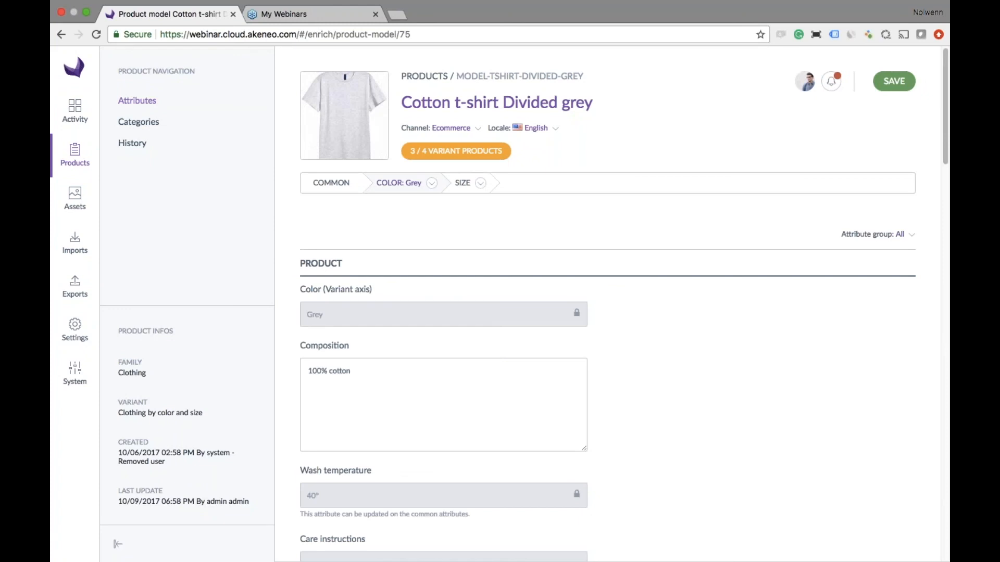
pyautogui.click(505, 379)
pyautogui.scroll(-15, 505, 380)
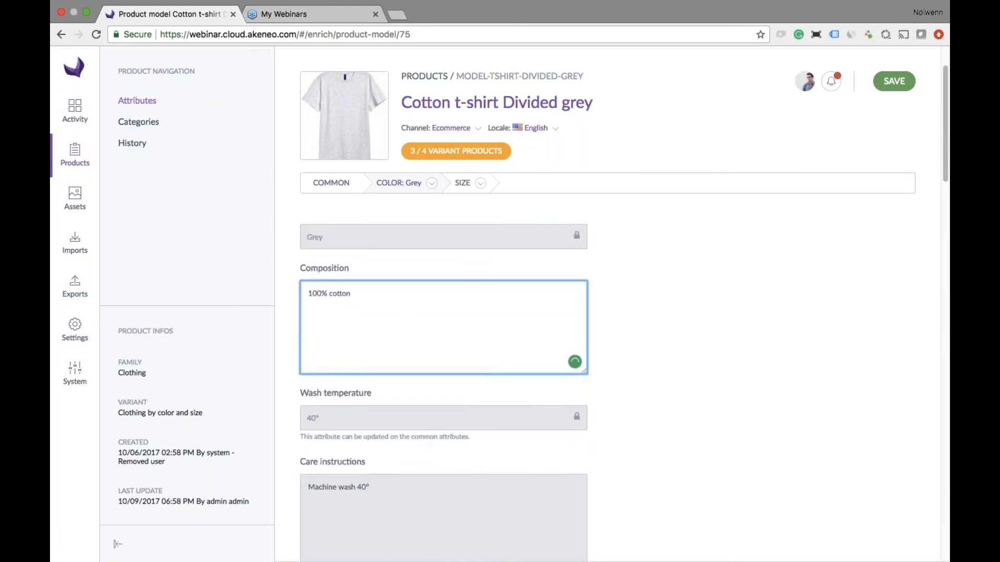
pyautogui.scroll(-5, 504, 381)
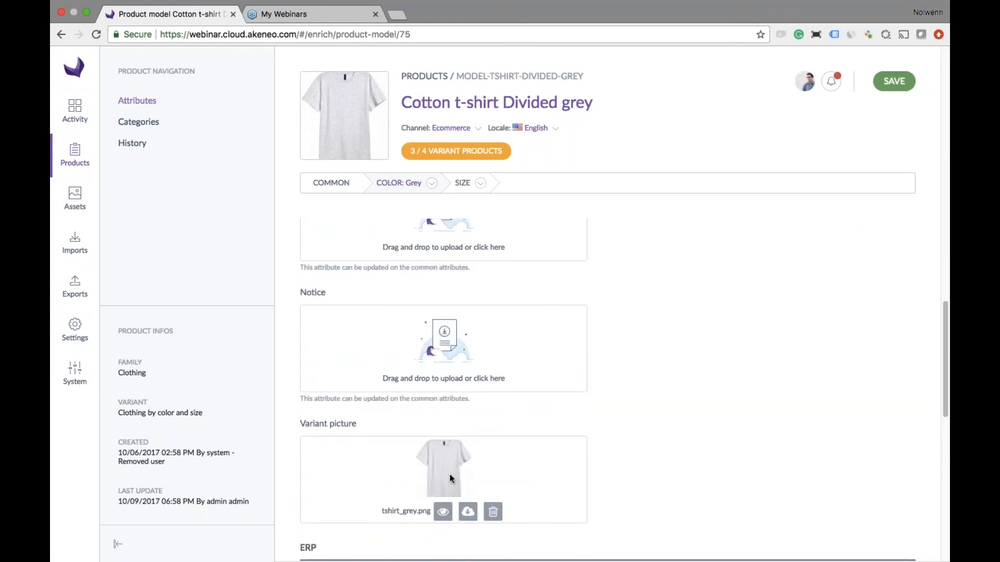
# - Open the size S variant of the grey T-shirt, check its attributes and return to the product grid
pyautogui.click(478, 183)
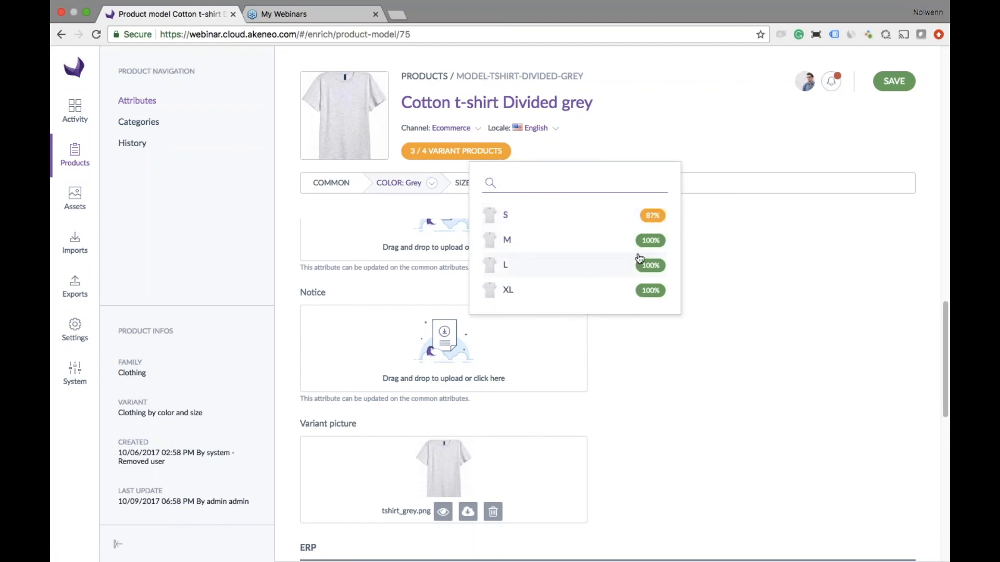
pyautogui.click(599, 217)
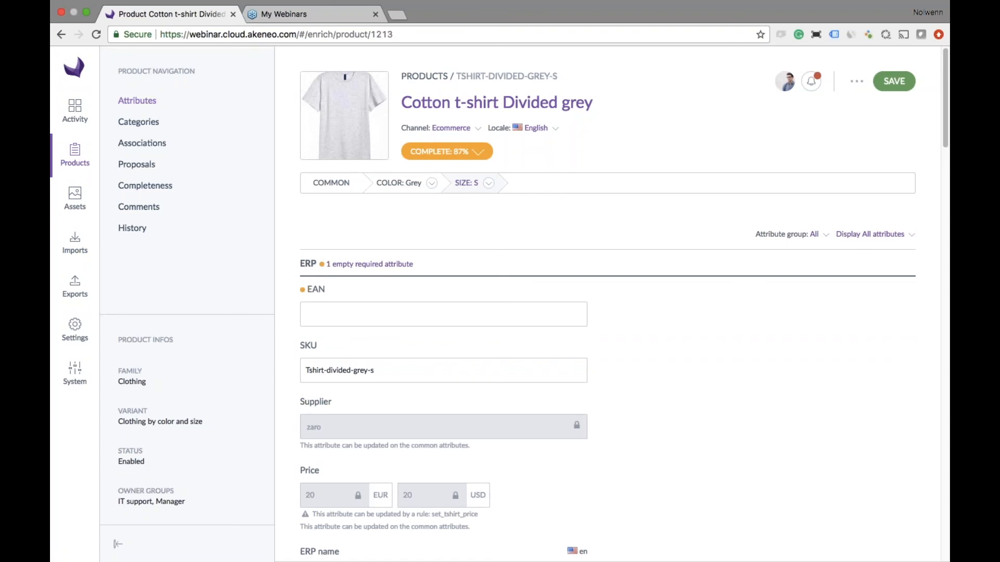
pyautogui.scroll(-1, 728, 333)
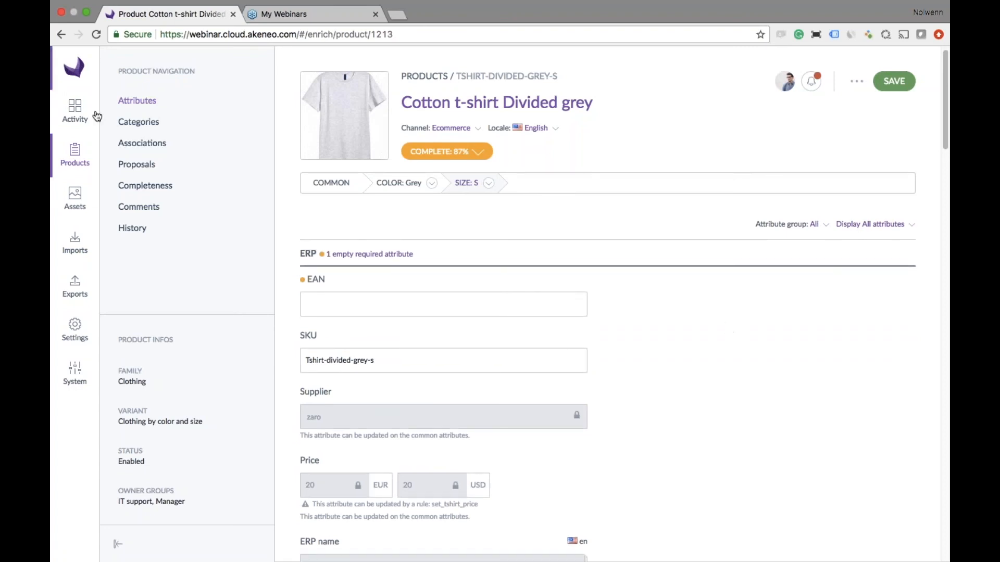
pyautogui.click(75, 156)
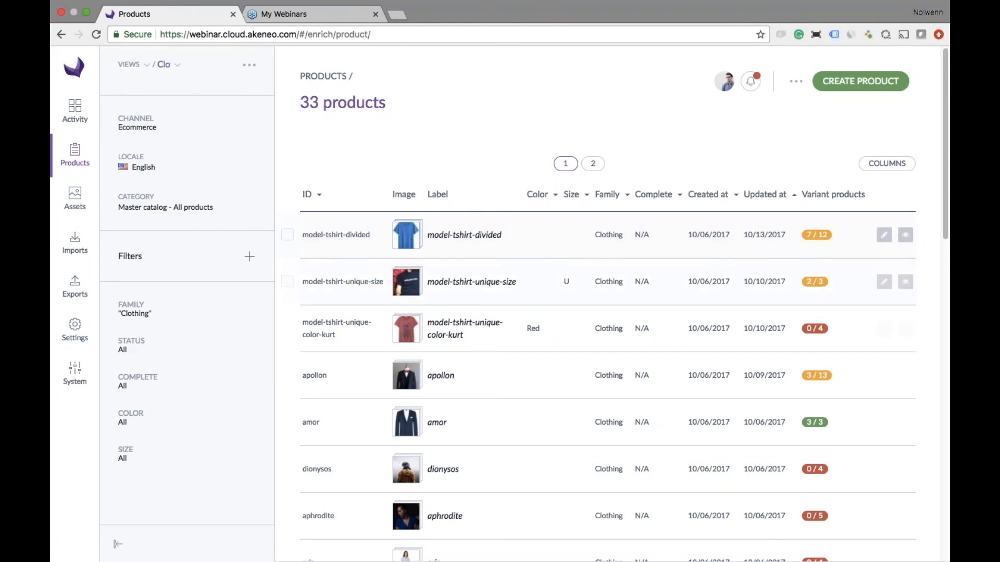
# - Filter the clothing products by the color Red
pyautogui.click(122, 427)
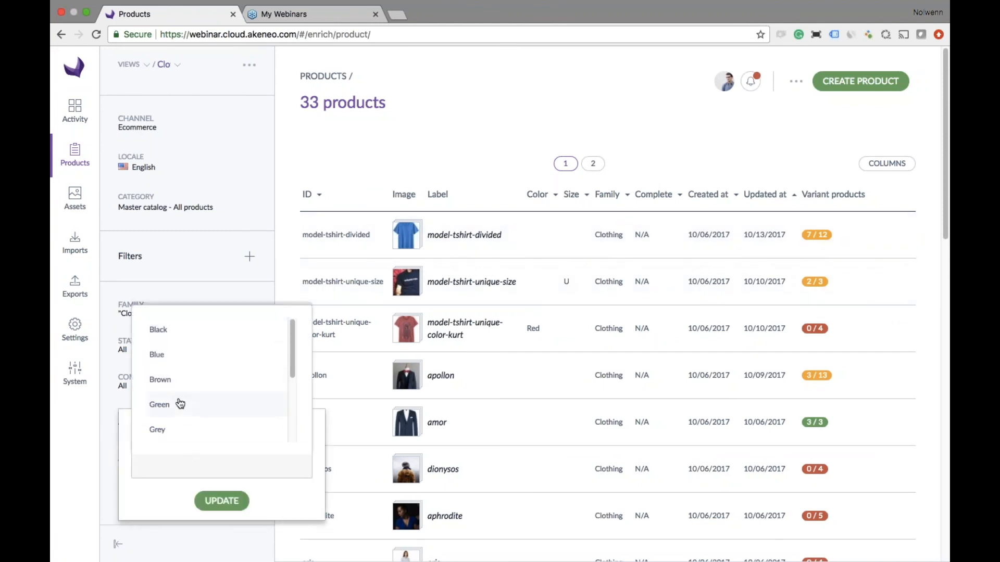
pyautogui.write('red')
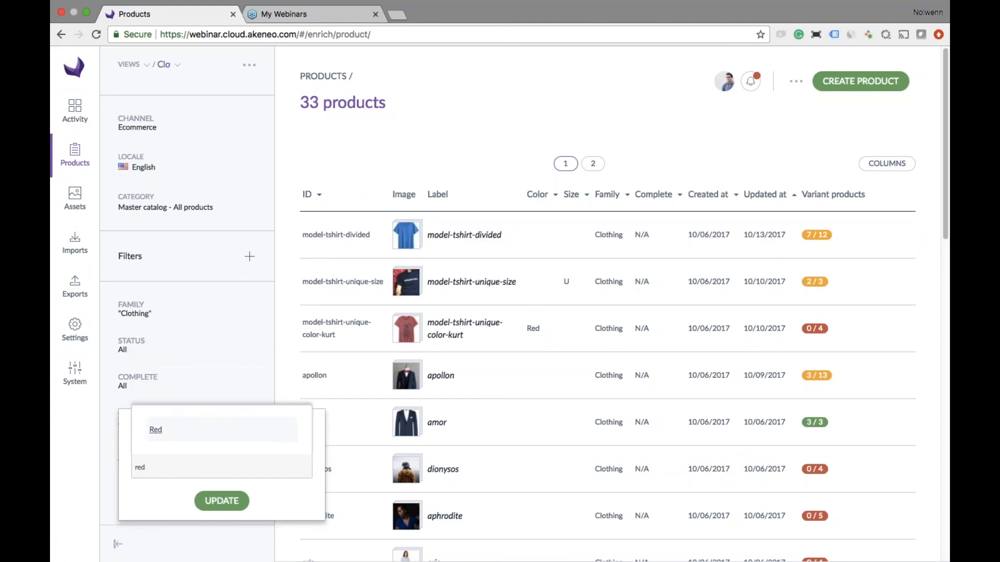
pyautogui.click(155, 429)
pyautogui.click(221, 501)
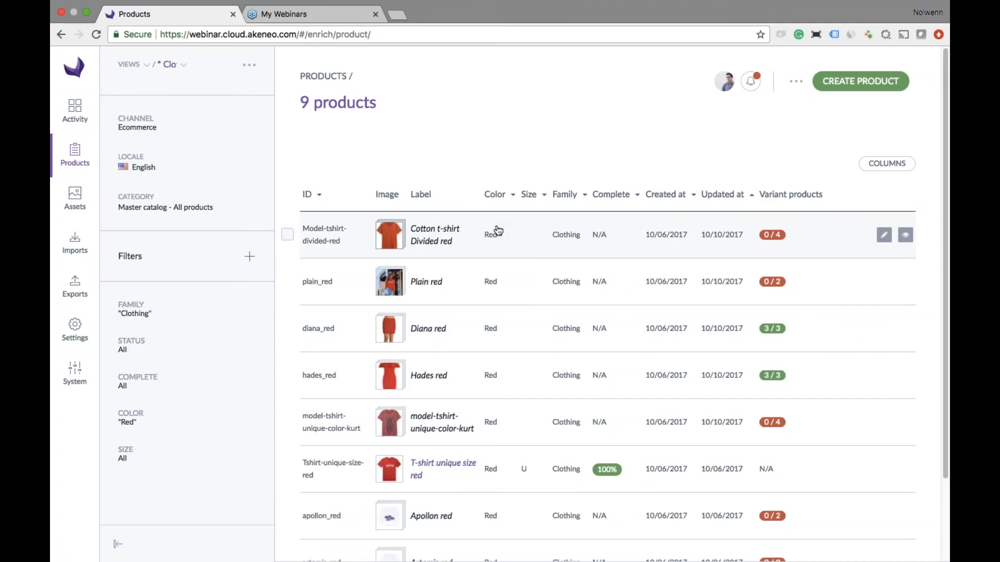
# - Narrow the red clothing products to size S with the size filter
pyautogui.click(128, 458)
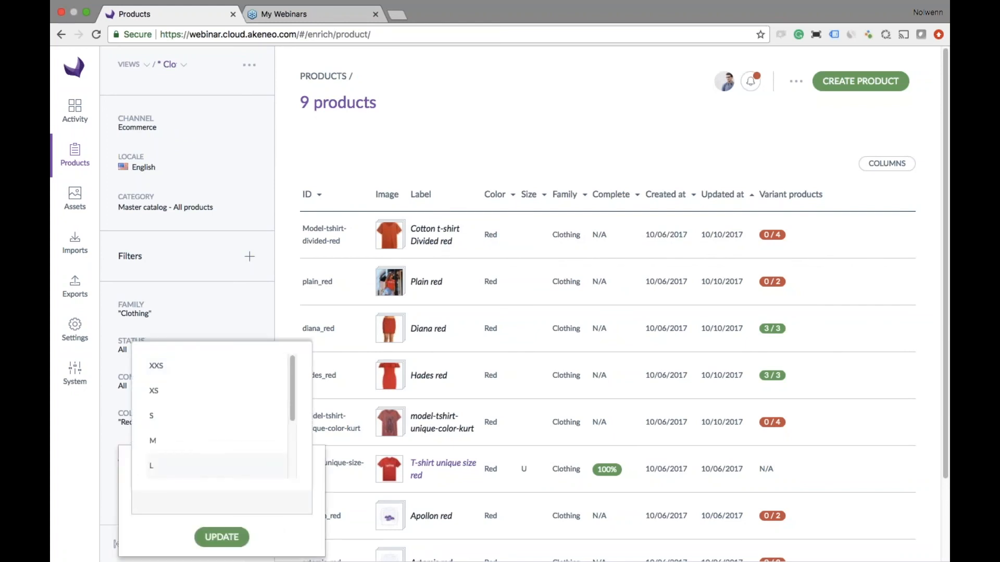
pyautogui.write('s')
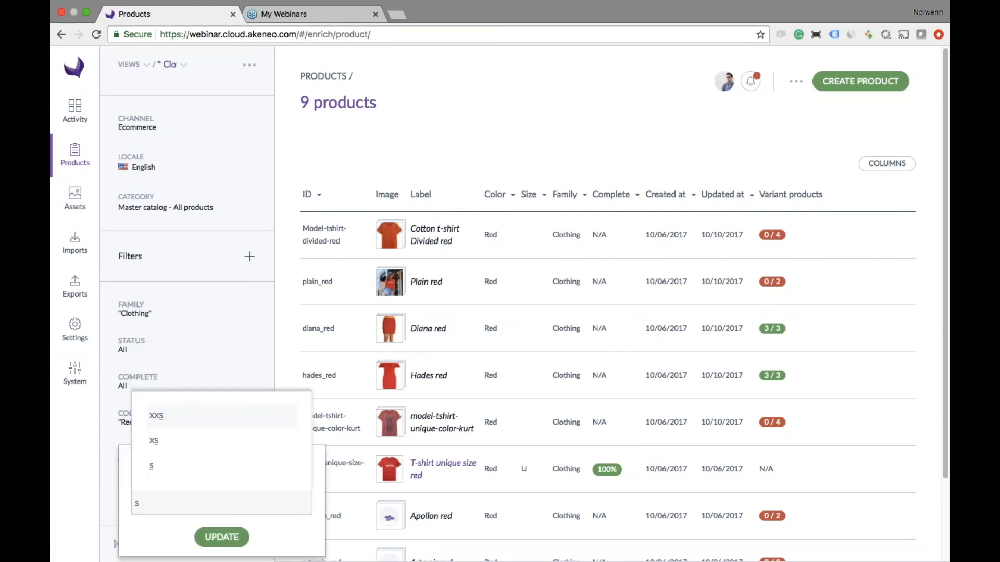
pyautogui.click(155, 465)
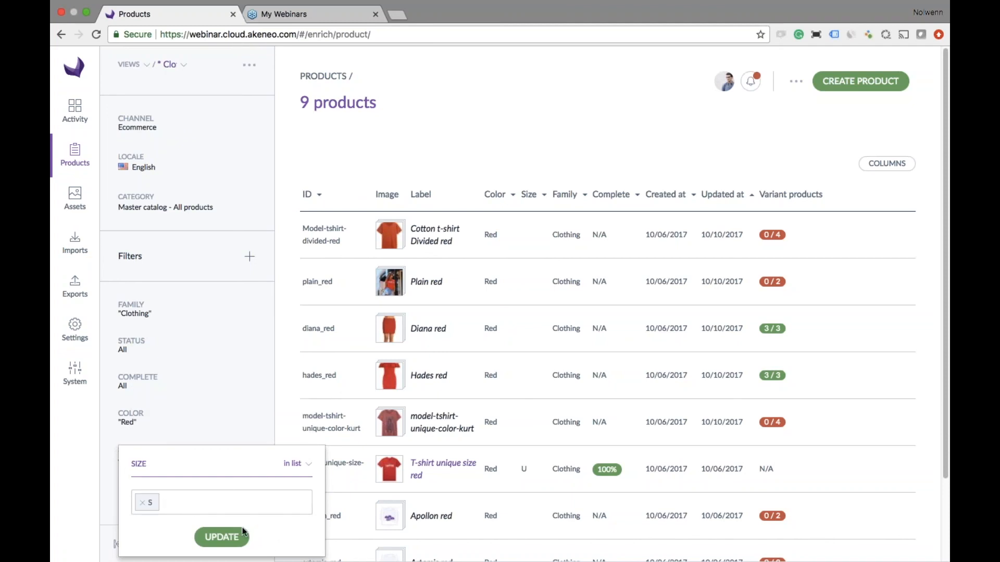
pyautogui.click(221, 538)
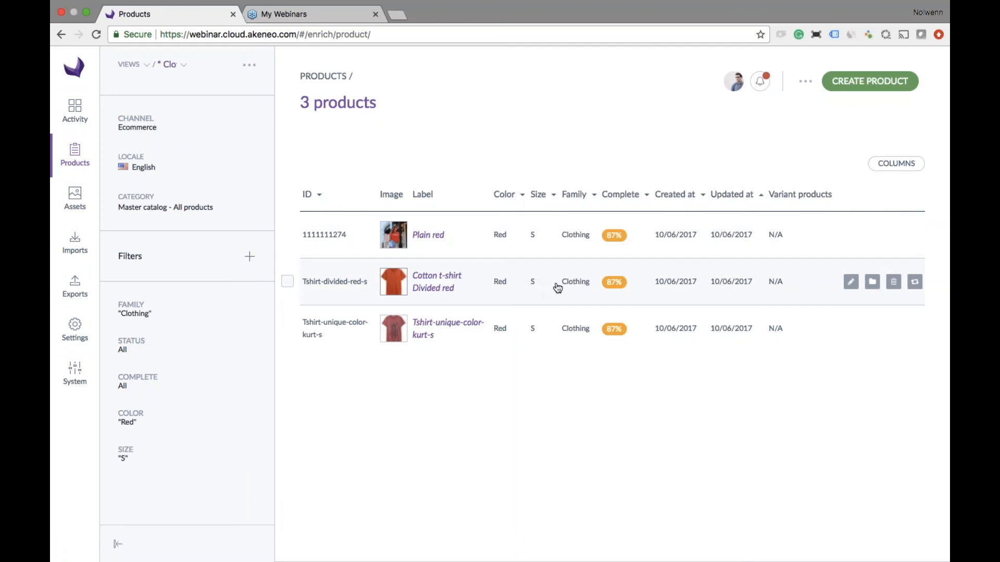
# - Open the Clothing family in the settings and show its list of family variants
pyautogui.click(84, 332)
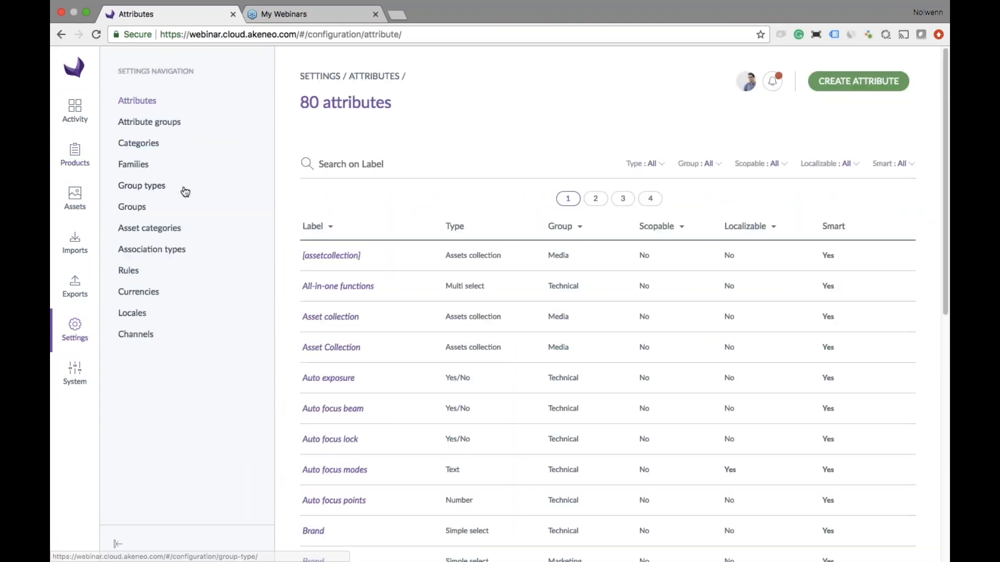
pyautogui.click(145, 165)
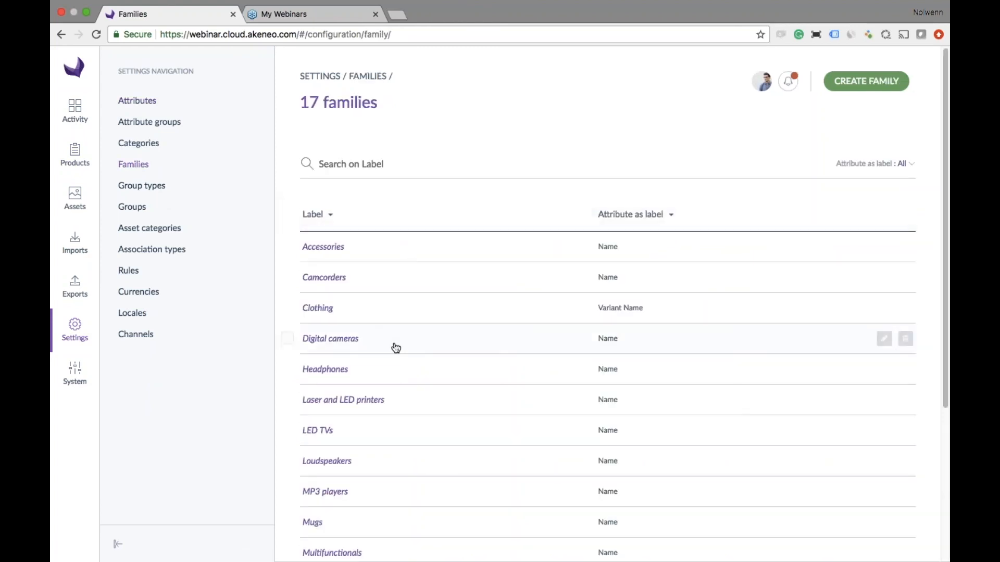
pyautogui.click(388, 311)
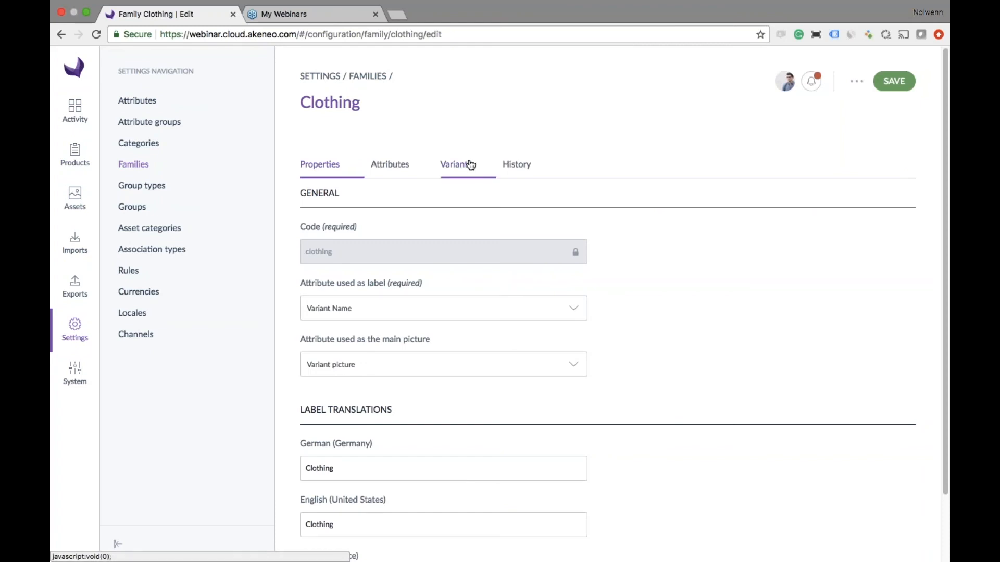
pyautogui.click(470, 165)
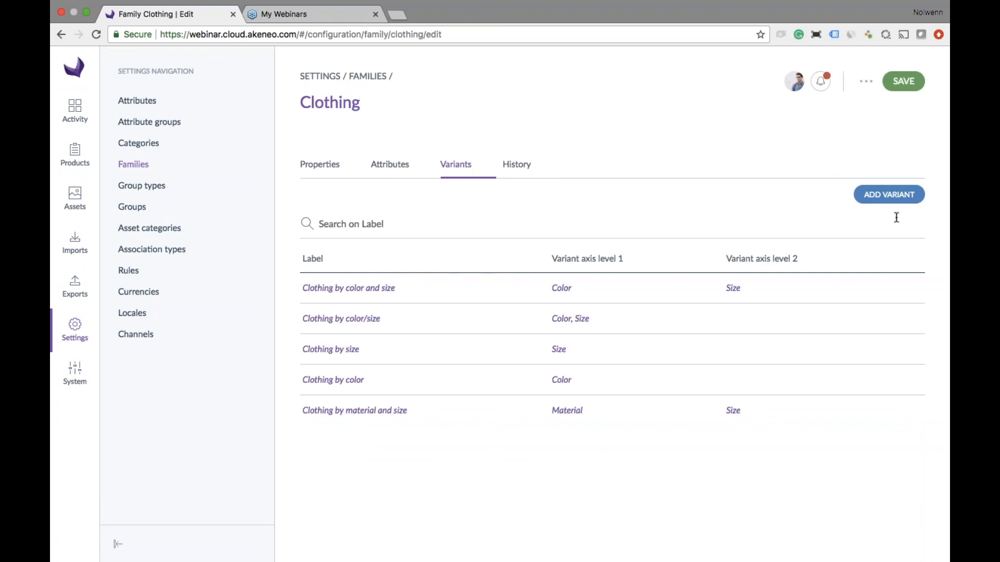
# - Try out a new family variant with 2 variant levels, Color as the level 1 axis and Size as the level 2 axis, without creating it
pyautogui.click(888, 195)
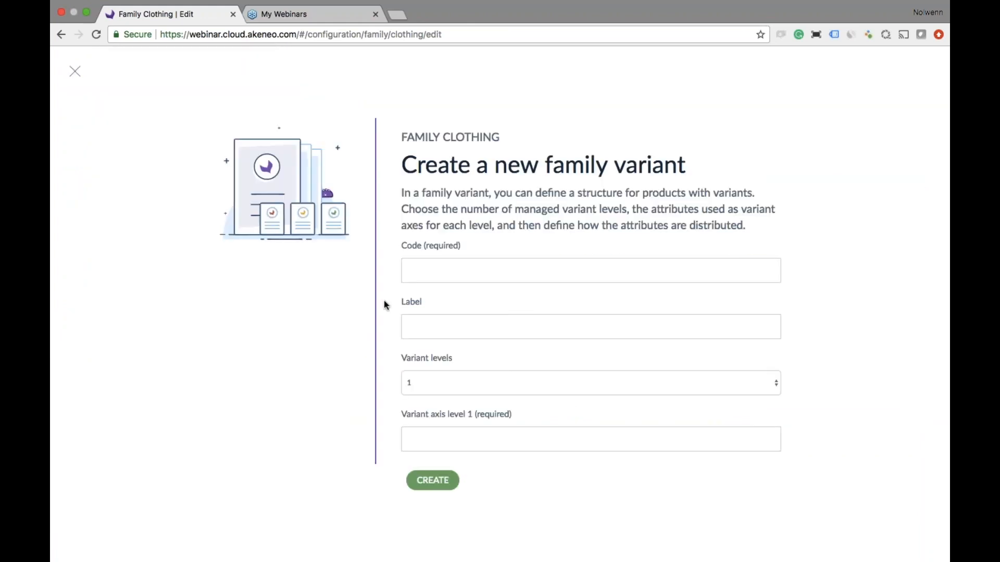
pyautogui.click(462, 389)
pyautogui.click(465, 394)
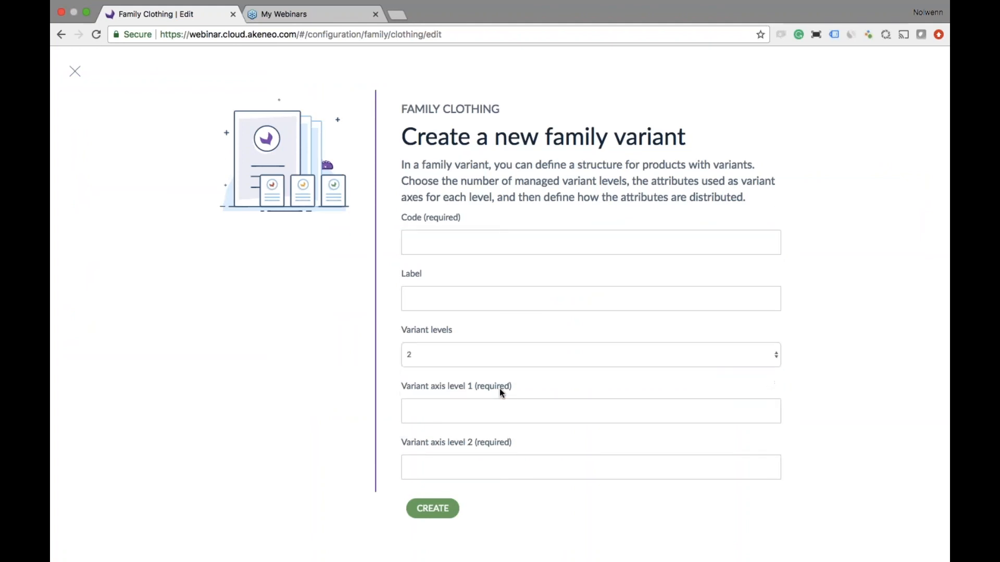
pyautogui.click(499, 389)
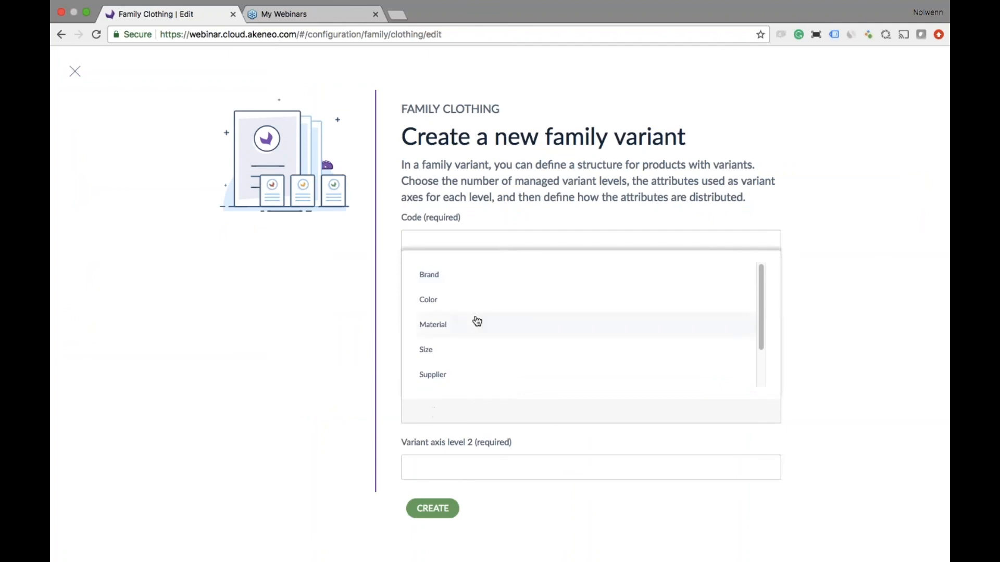
pyautogui.click(476, 304)
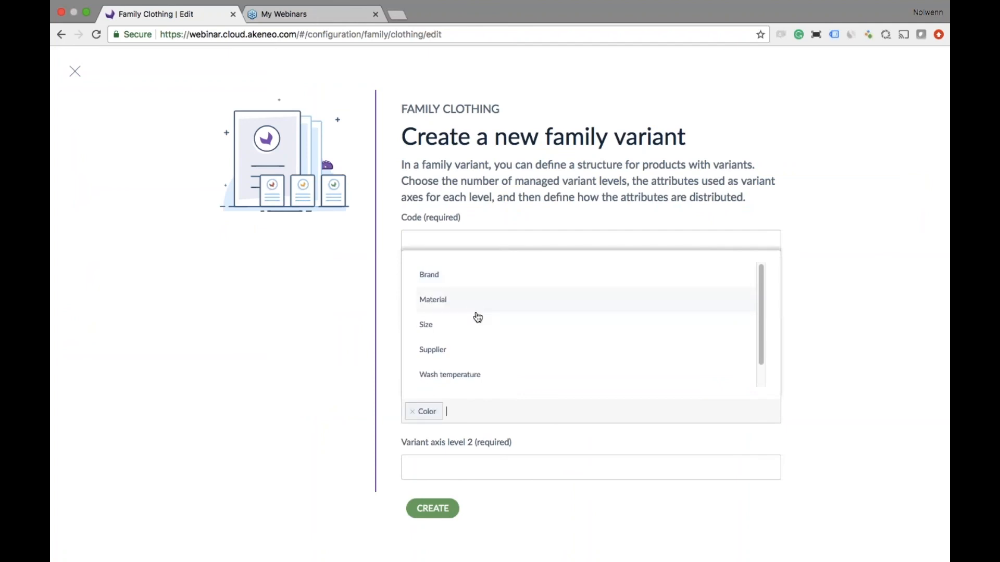
pyautogui.click(460, 462)
pyautogui.click(439, 460)
pyautogui.write('s')
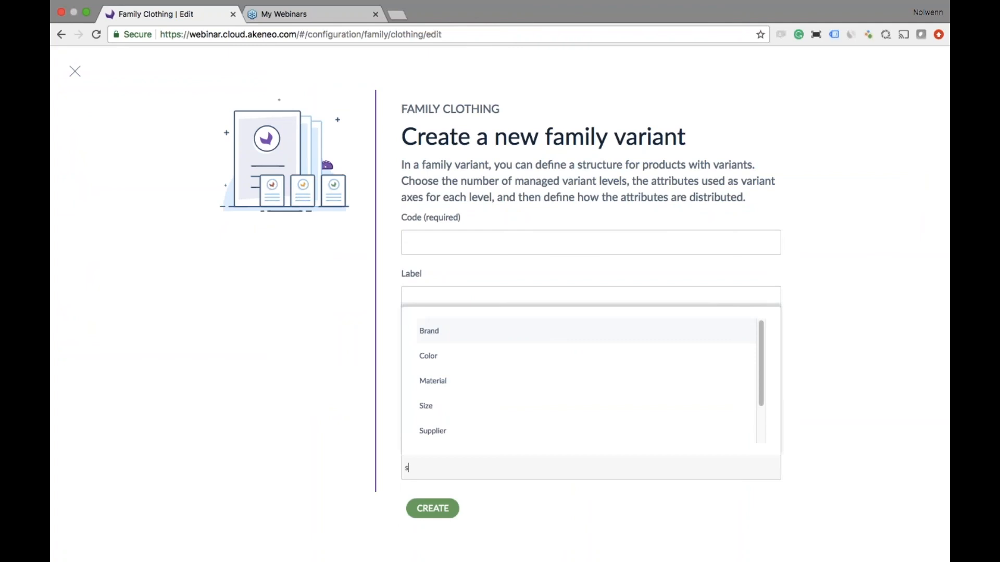
pyautogui.write('ize')
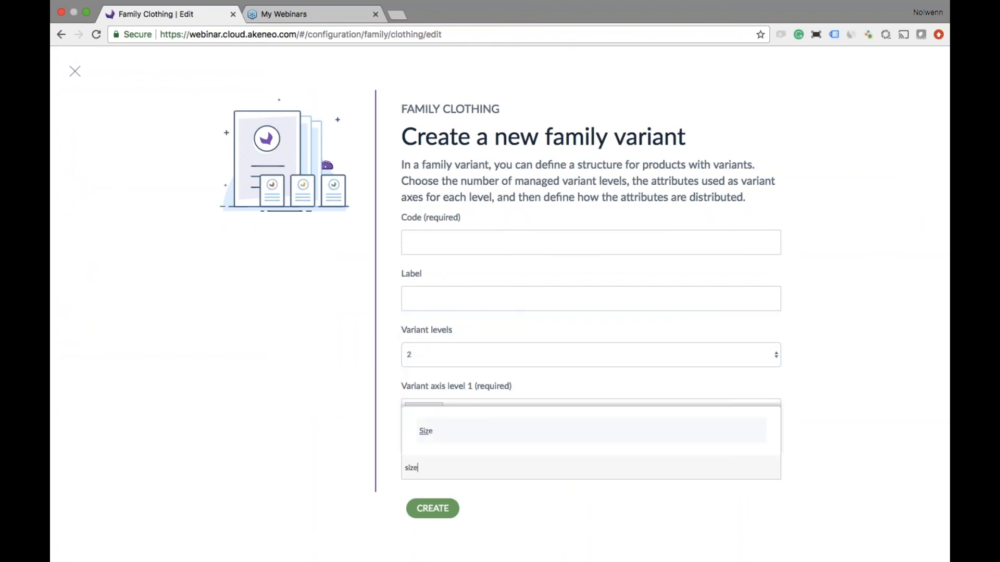
pyautogui.press('Return')
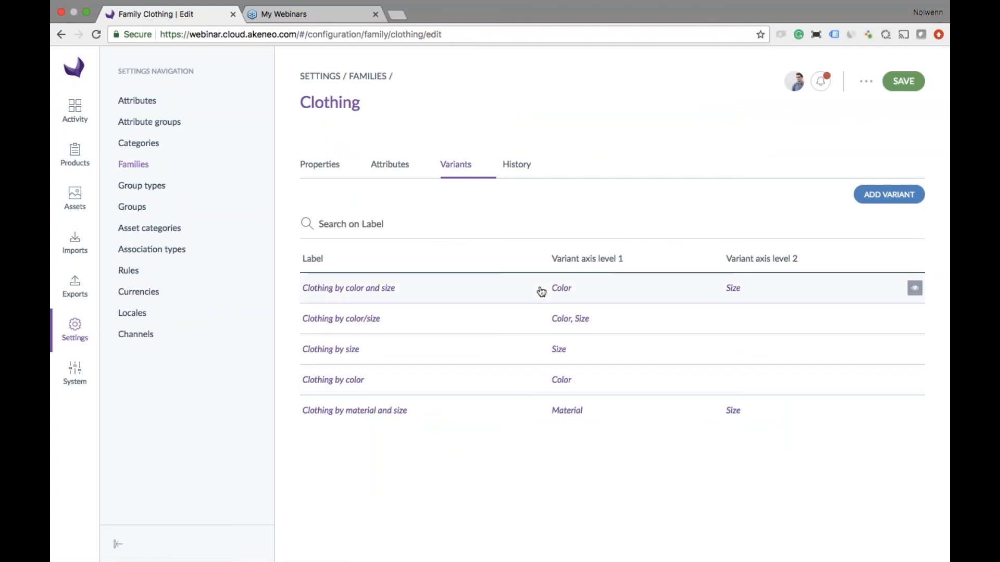
# - Open the "Clothing by color and size" family variant and examine how its attributes are distributed across the common and variant levels
pyautogui.click(542, 290)
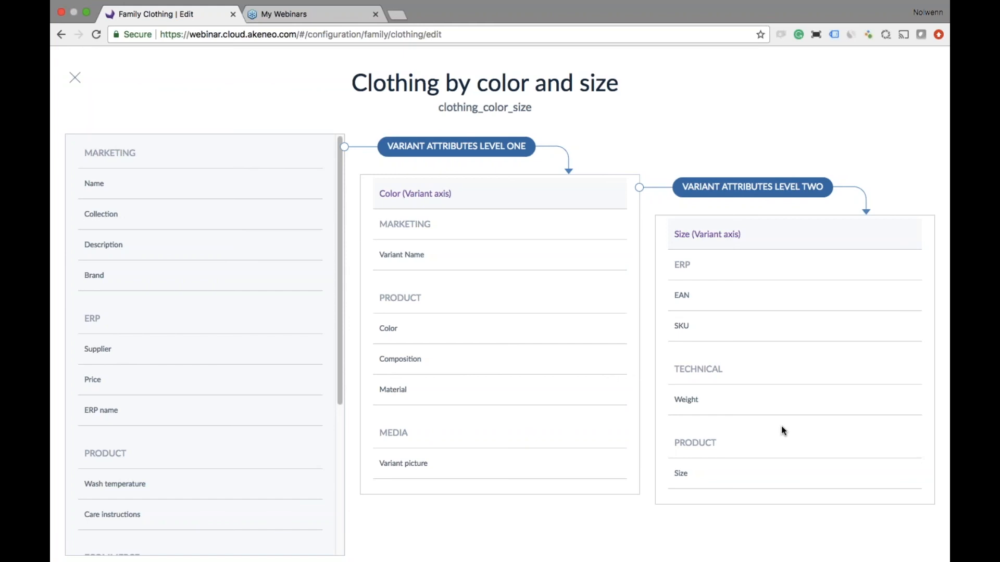
pyautogui.press('Escape')
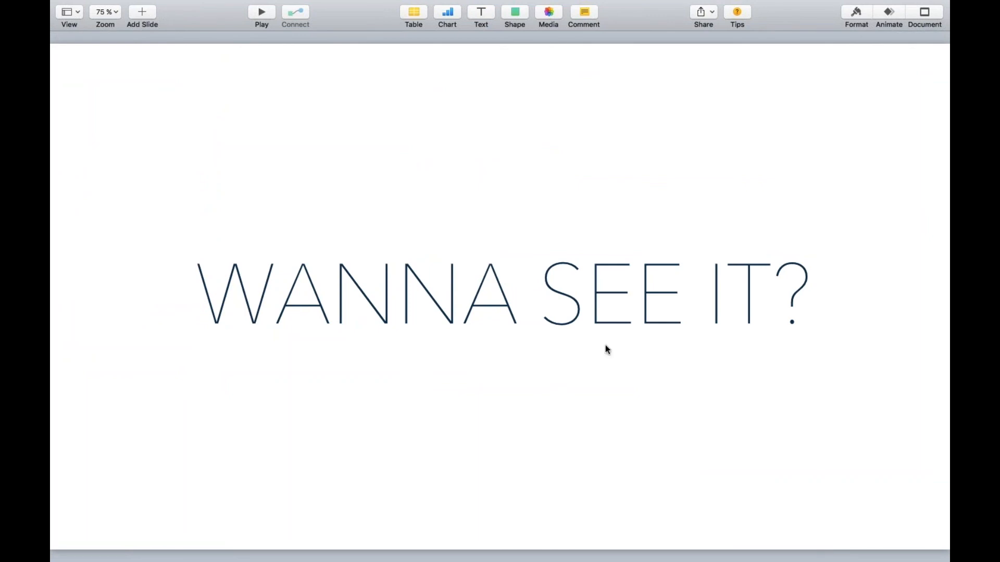
pyautogui.click(262, 12)
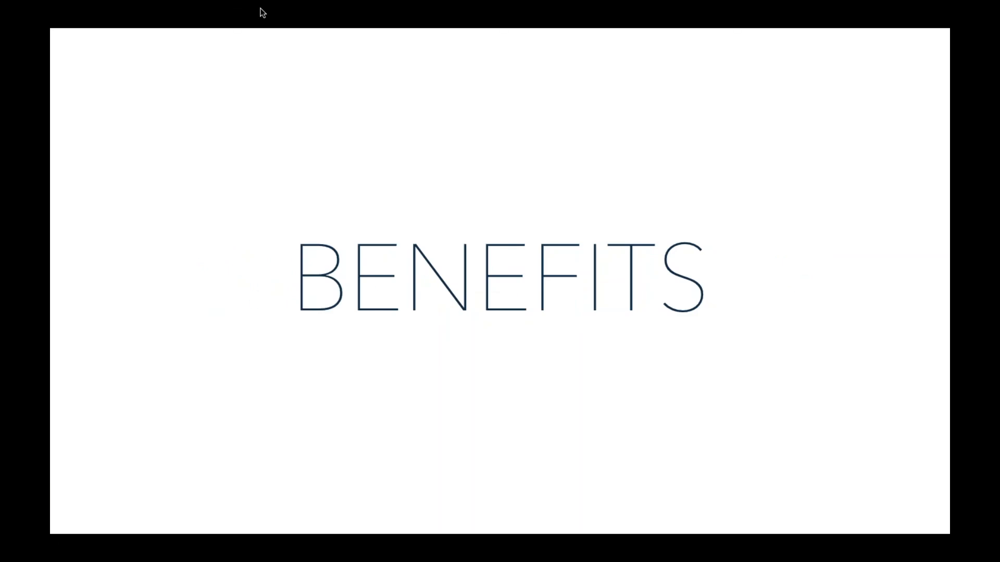
pyautogui.press('Right')
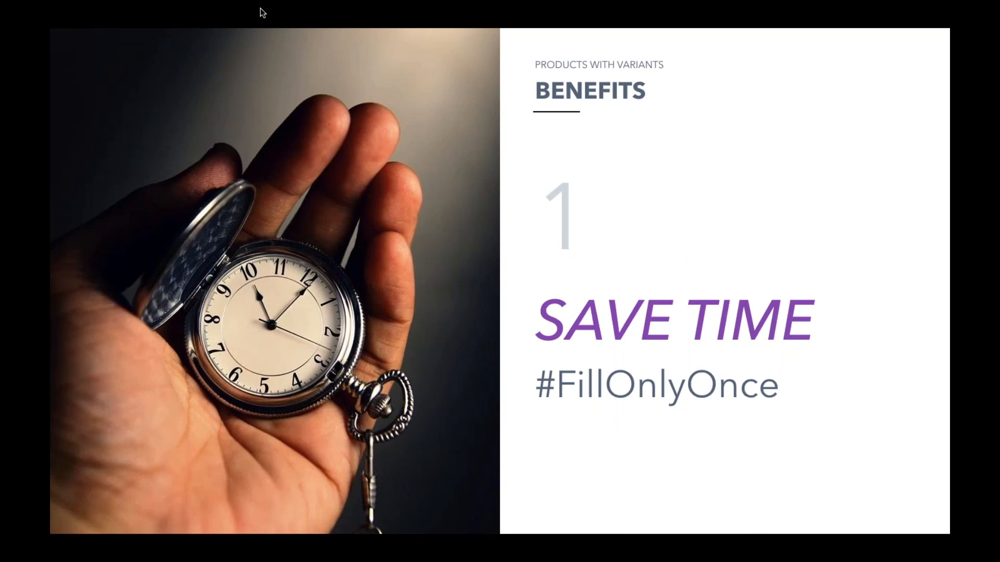
pyautogui.press('Right')
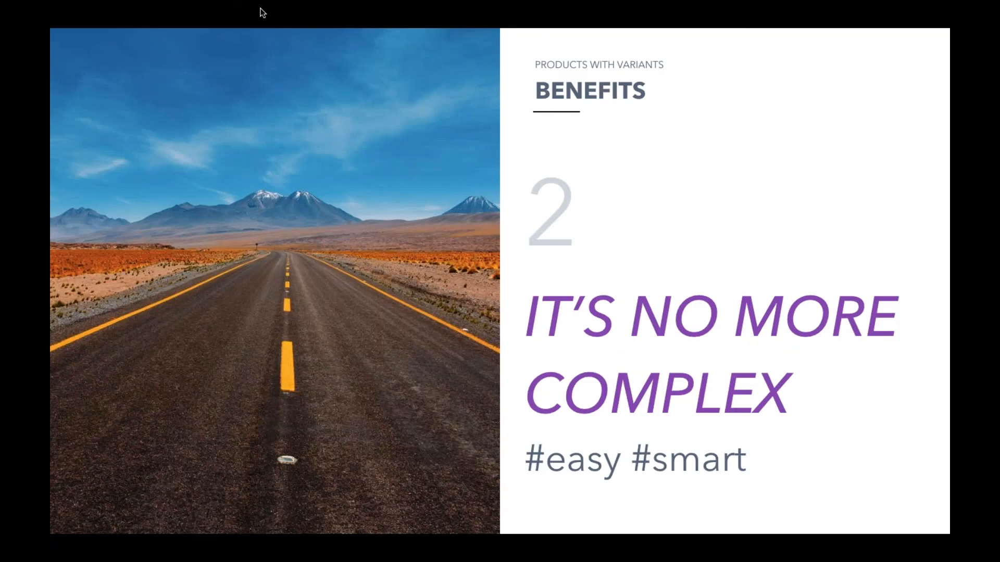
pyautogui.press('Right')
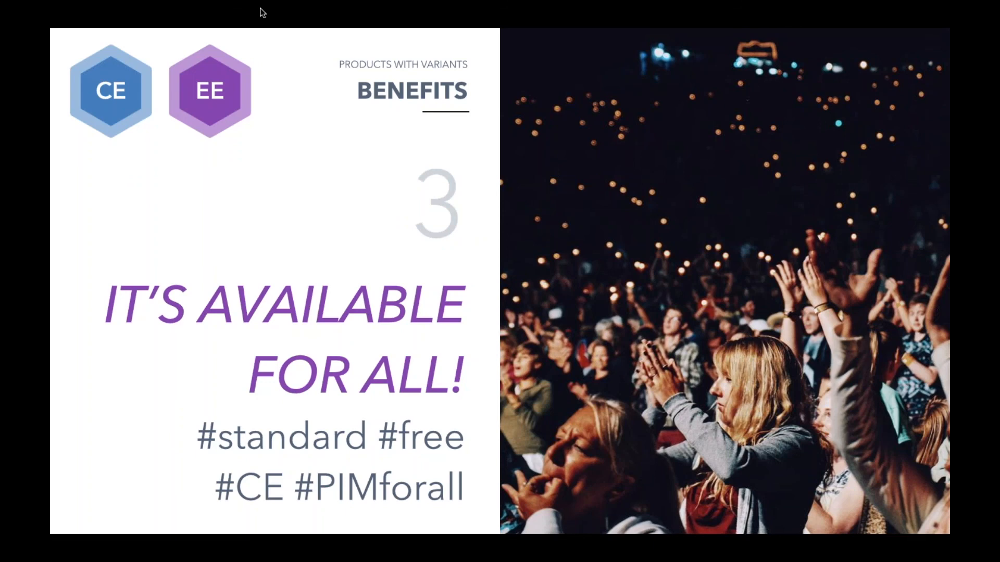
pyautogui.press('Right')
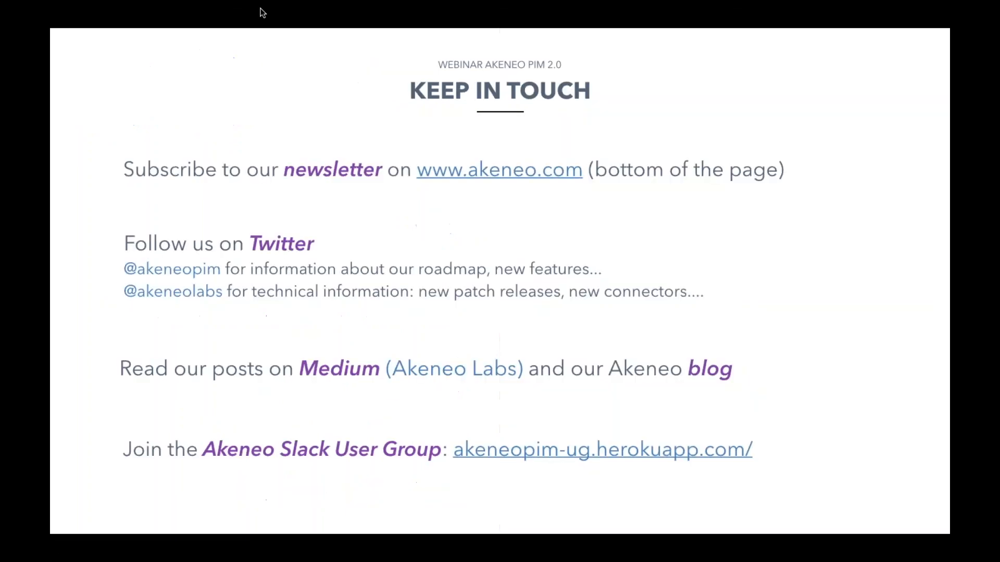